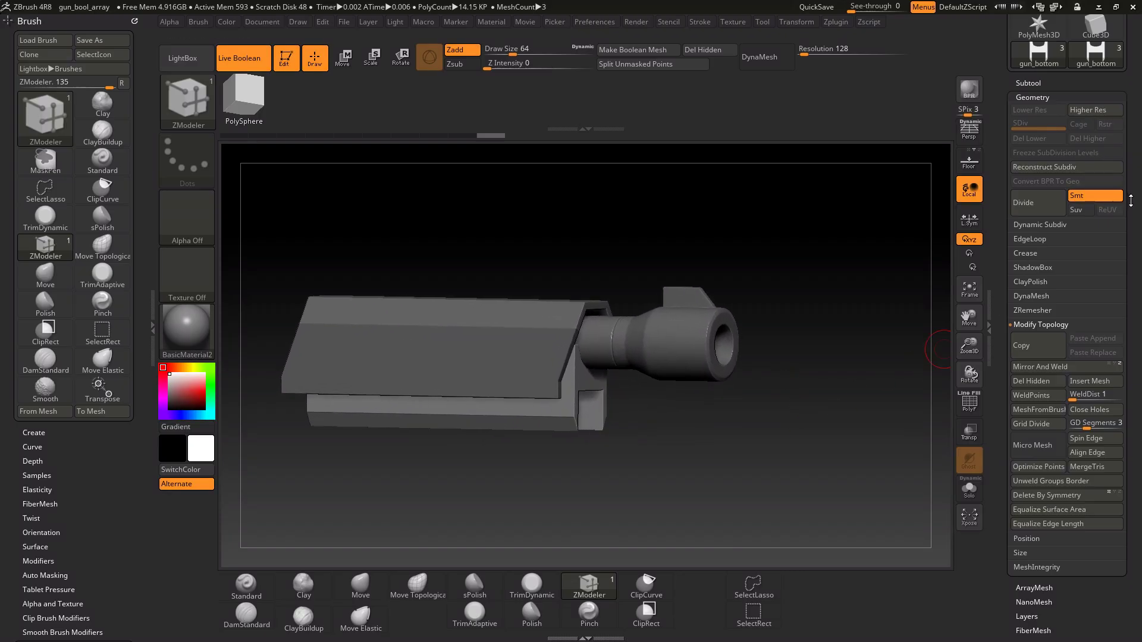
Step: Make gun_top the active subtool and briefly check its polyframe display
{"action": "left_click_drag", "start_coordinate": [1131, 199], "coordinate": [1132, 260]}
{"action": "left_click", "coordinate": [1025, 176]}
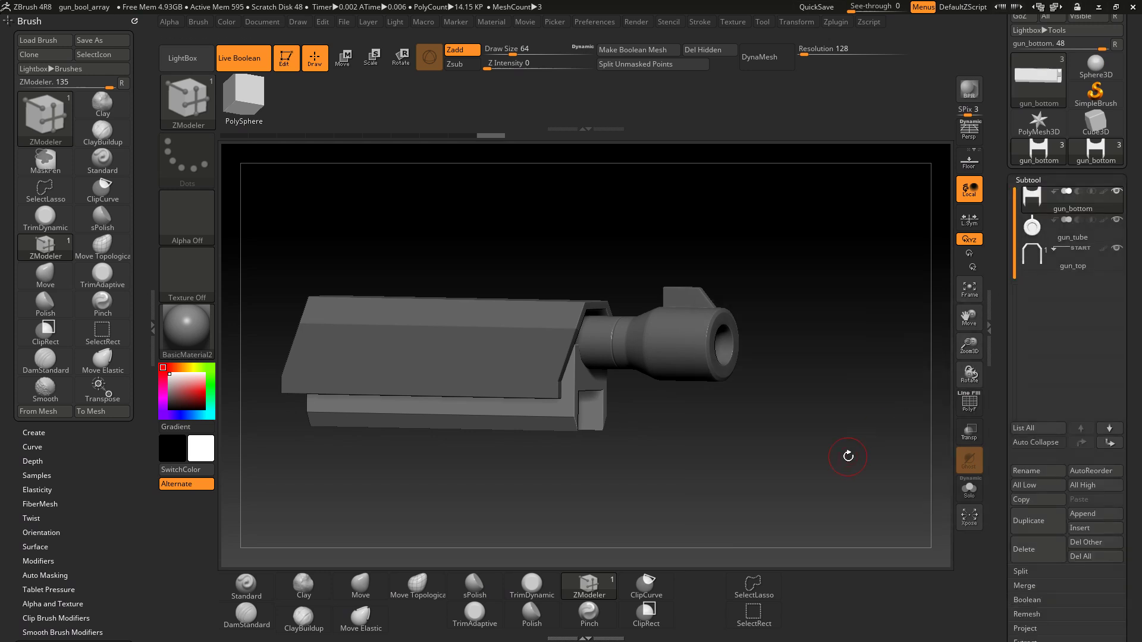
{"action": "left_click", "coordinate": [542, 365], "text": "alt"}
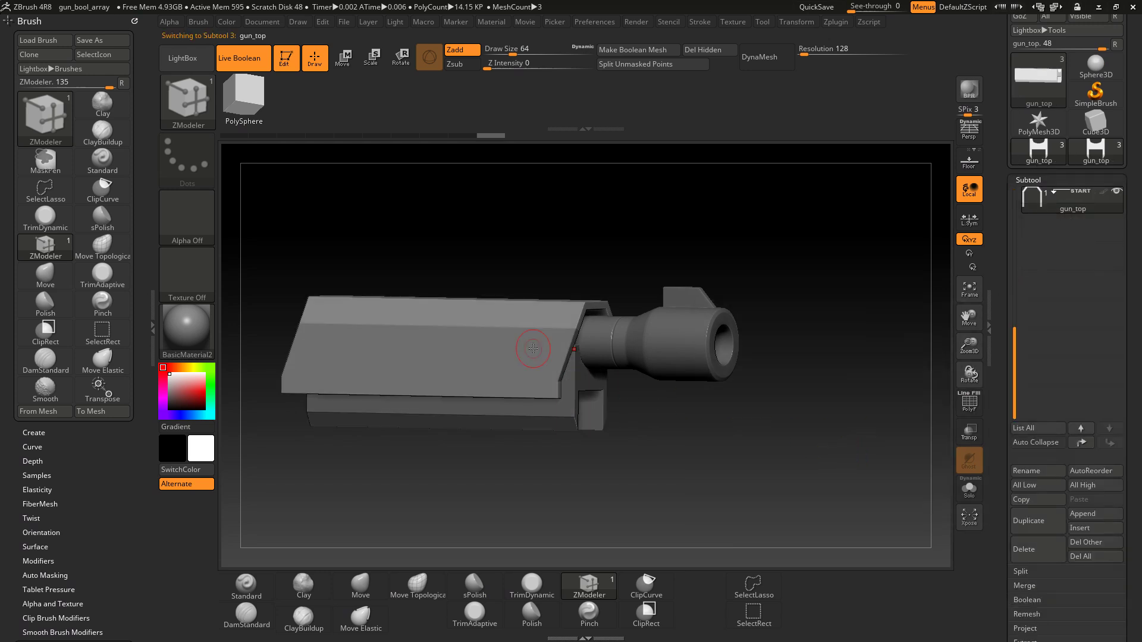
{"action": "left_click", "coordinate": [970, 403]}
{"action": "mouse_move", "coordinate": [827, 403]}
{"action": "left_mouse_down"}
{"action": "mouse_move", "coordinate": [839, 398]}
{"action": "mouse_move", "coordinate": [828, 408]}
{"action": "left_mouse_up"}
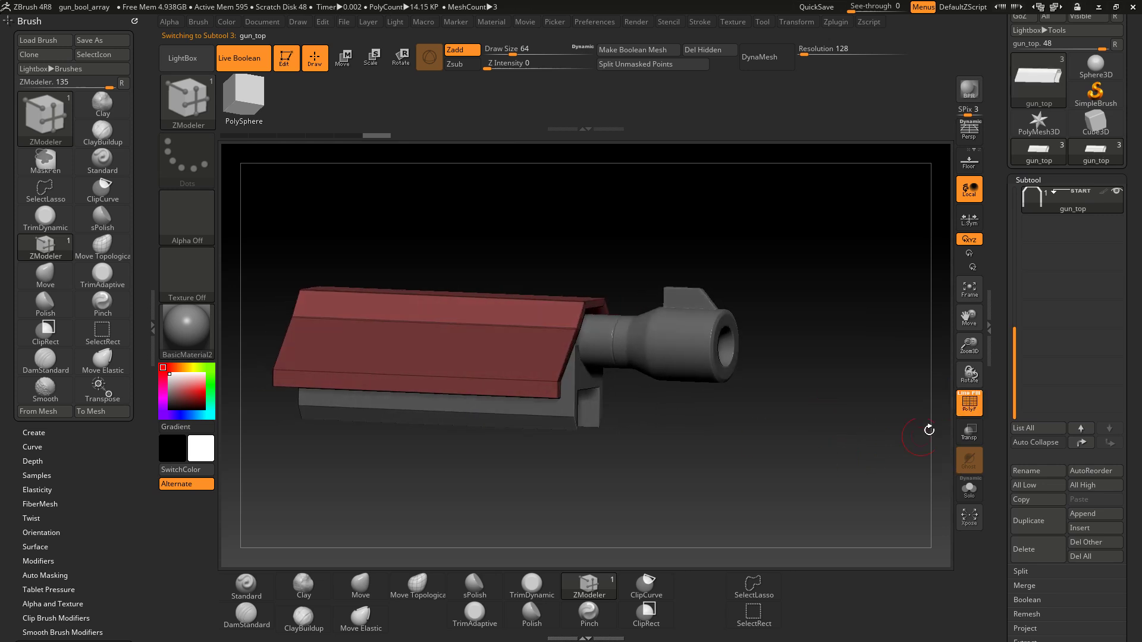
{"action": "left_click", "coordinate": [971, 403]}
{"action": "left_click_drag", "start_coordinate": [683, 454], "coordinate": [739, 458]}
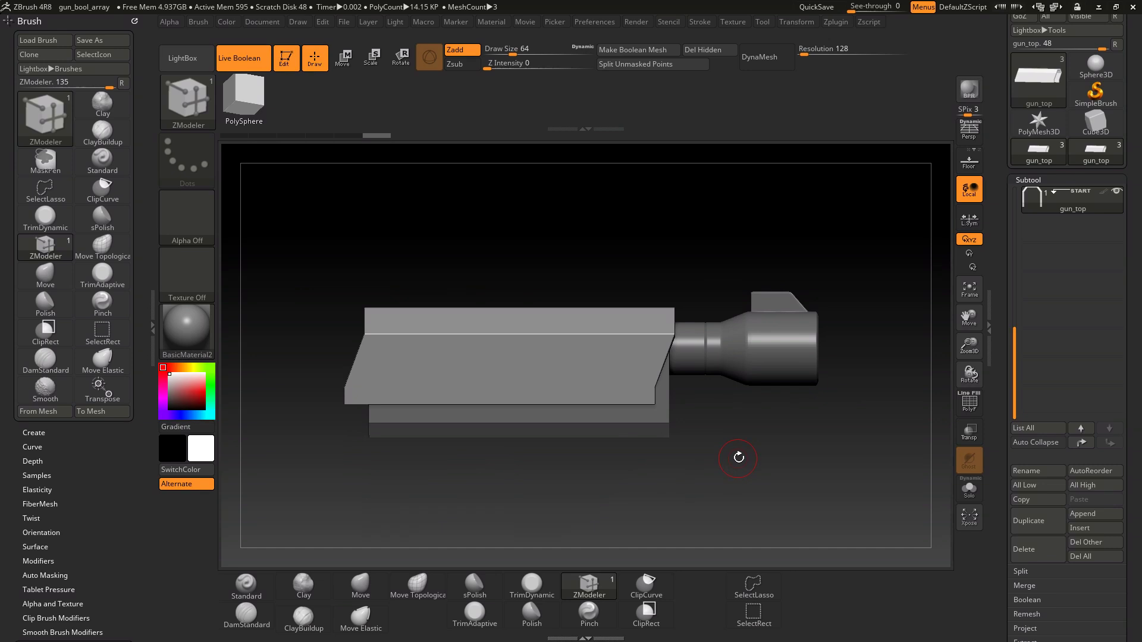
Step: Append a Cube3D as a new subtool to the gun model
{"action": "left_click", "coordinate": [1041, 179]}
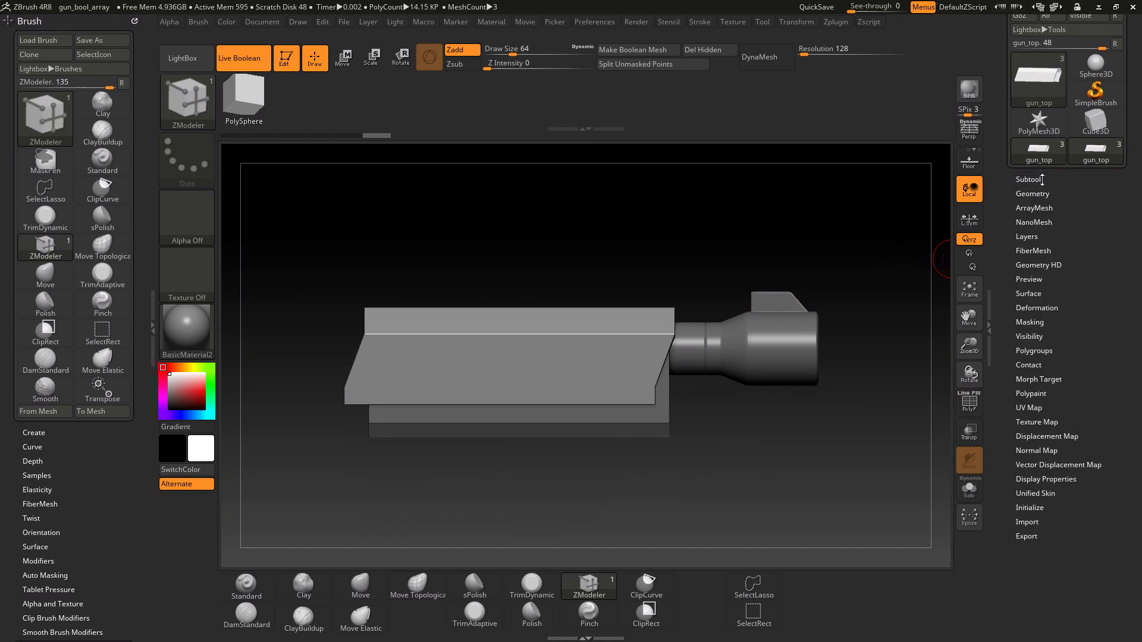
{"action": "left_click", "coordinate": [1042, 180]}
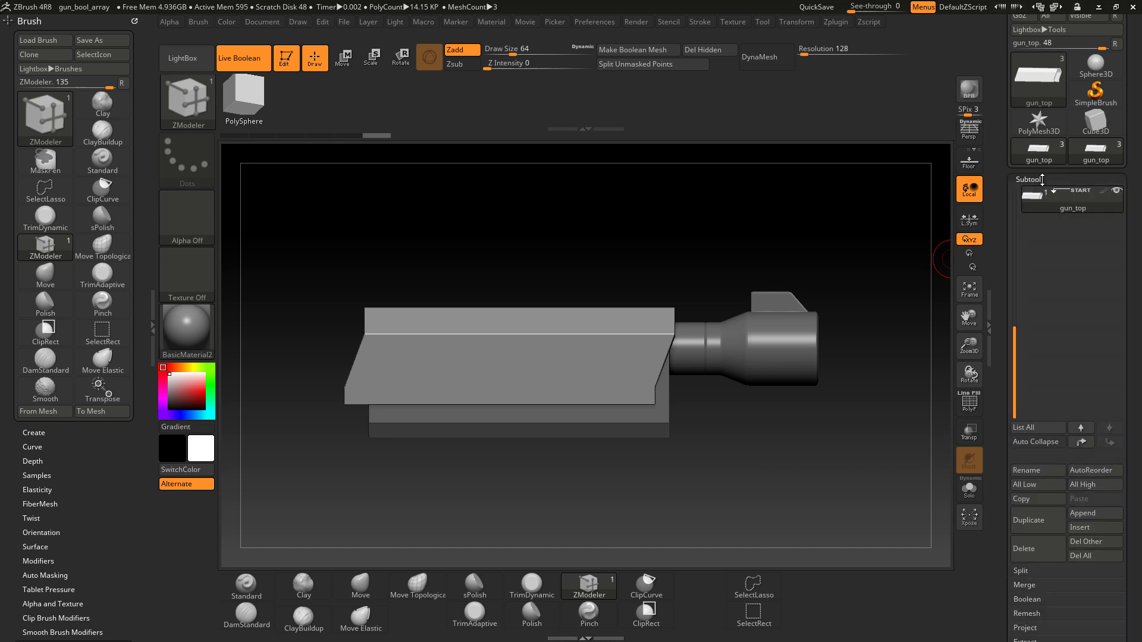
{"action": "left_click", "coordinate": [1108, 515]}
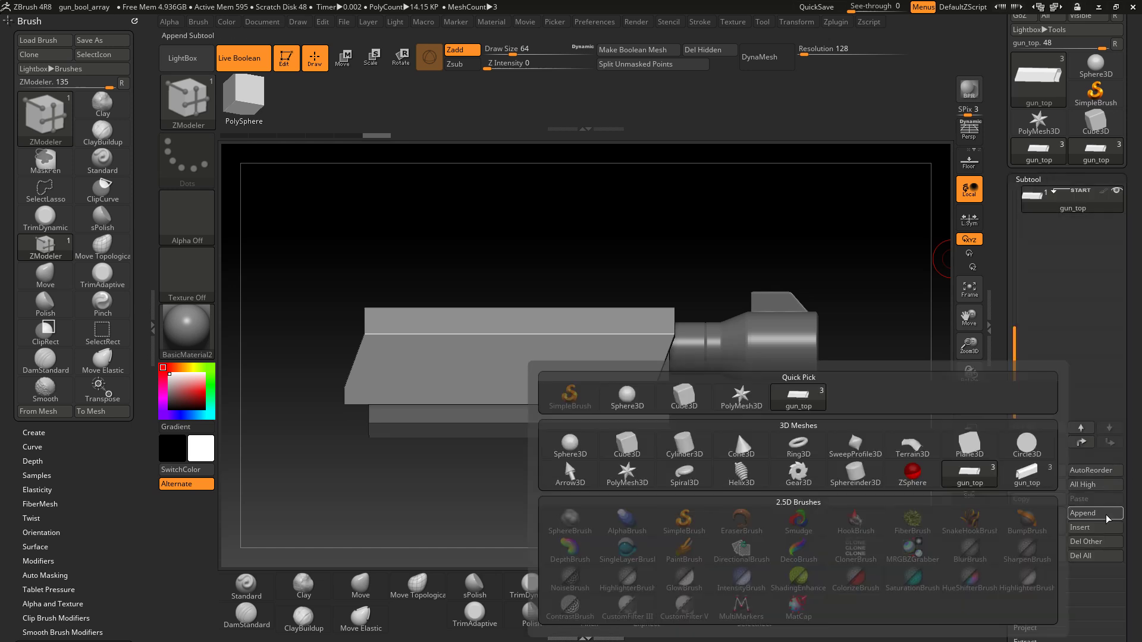
{"action": "left_click", "coordinate": [635, 456]}
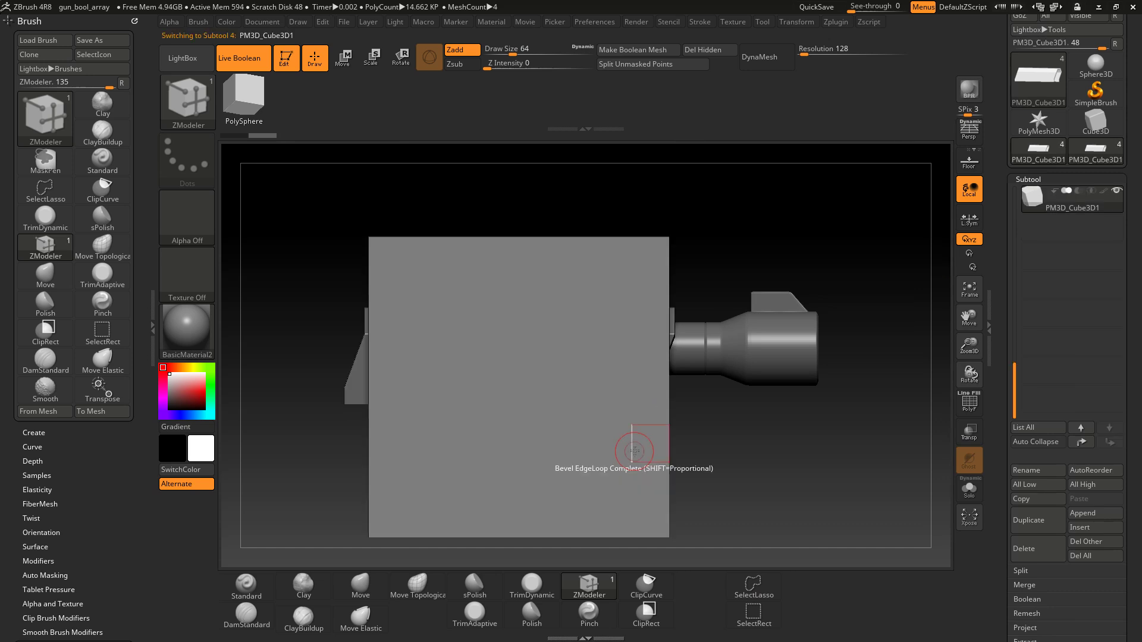
Step: Initialize the appended cube as a QCube with X, Y and Z resolution of 2
{"action": "left_click_drag", "start_coordinate": [1120, 595], "coordinate": [1134, 456]}
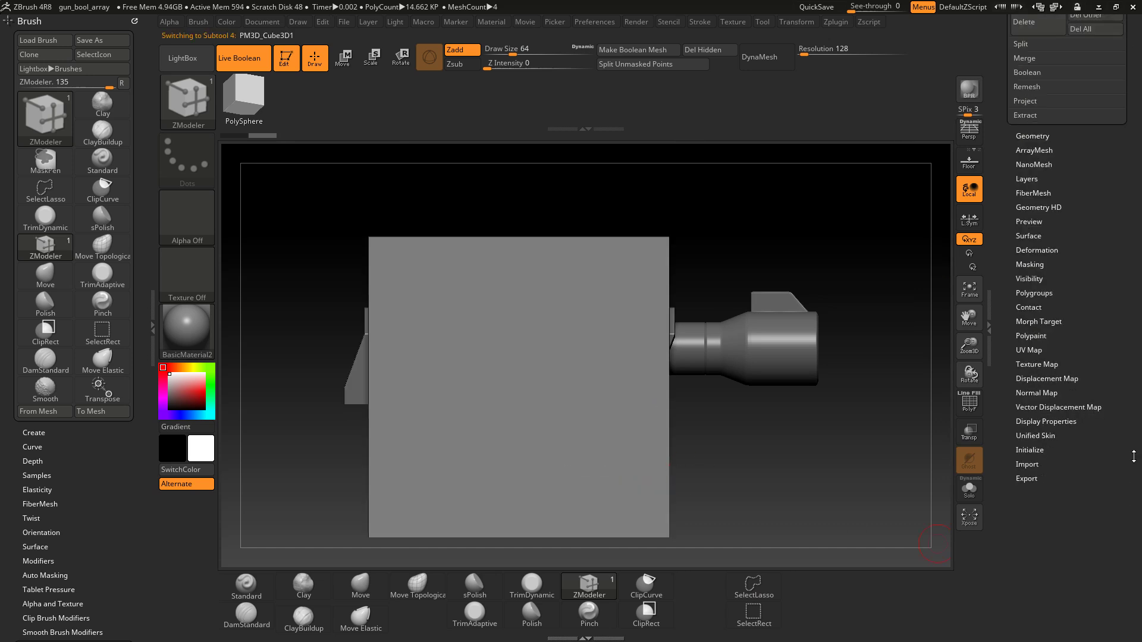
{"action": "left_click", "coordinate": [1041, 451]}
{"action": "left_click_drag", "start_coordinate": [1076, 325], "coordinate": [1072, 429]}
{"action": "left_click", "coordinate": [1029, 350]}
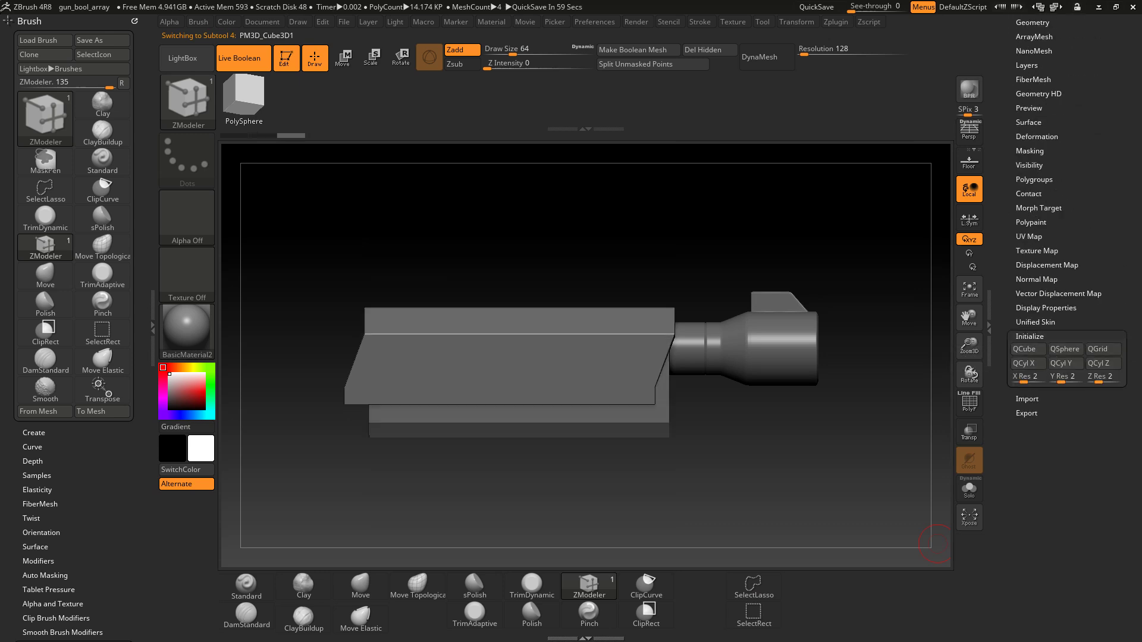
Step: Raise the new cube above the gun's top cover and show its polyframe
{"action": "scroll", "coordinate": [1134, 352], "scroll_direction": "up", "scroll_amount": 5}
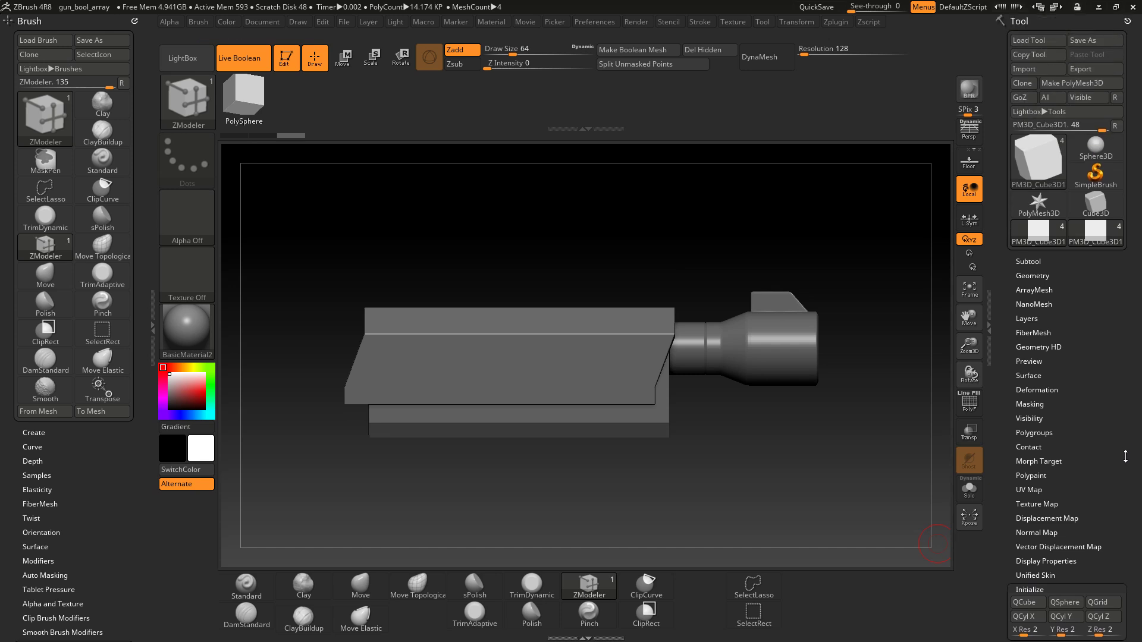
{"action": "key", "text": "w"}
{"action": "left_click_drag", "start_coordinate": [539, 313], "coordinate": [539, 208]}
{"action": "key", "text": "shift+f"}
{"action": "left_click_drag", "start_coordinate": [784, 276], "coordinate": [761, 287]}
Step: Scale the cube along X into a narrow block and place it on the rear end of the top cover
{"action": "left_click", "coordinate": [371, 57]}
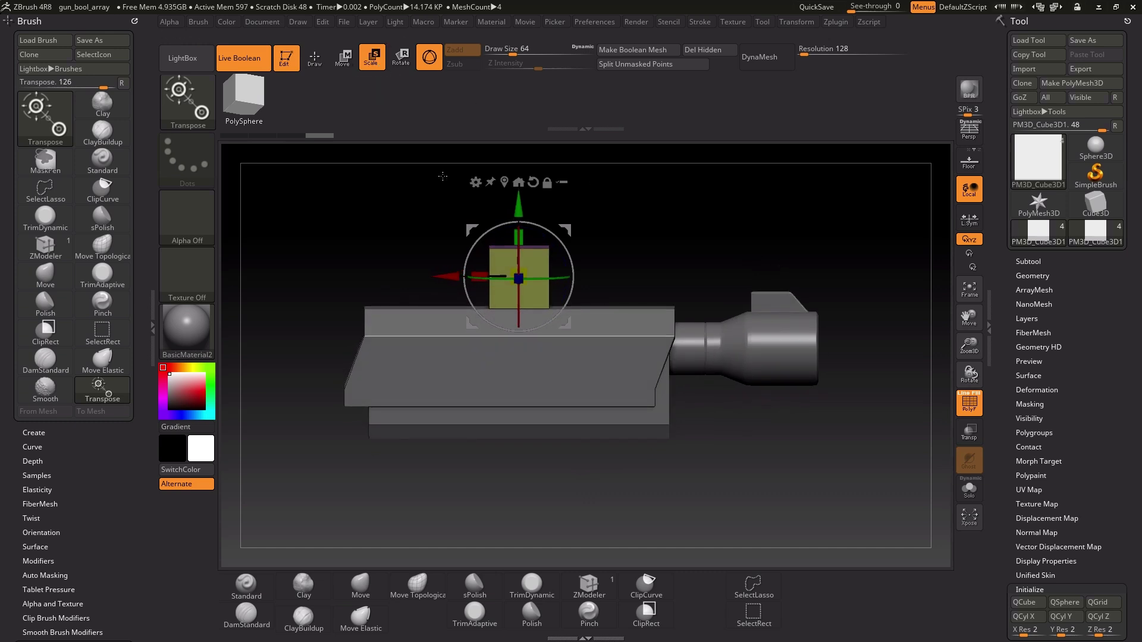
{"action": "left_click_drag", "start_coordinate": [646, 285], "coordinate": [649, 307], "text": "alt"}
{"action": "mouse_move", "coordinate": [479, 277]}
{"action": "left_mouse_down"}
{"action": "mouse_move", "coordinate": [526, 276]}
{"action": "mouse_move", "coordinate": [495, 273]}
{"action": "left_mouse_up"}
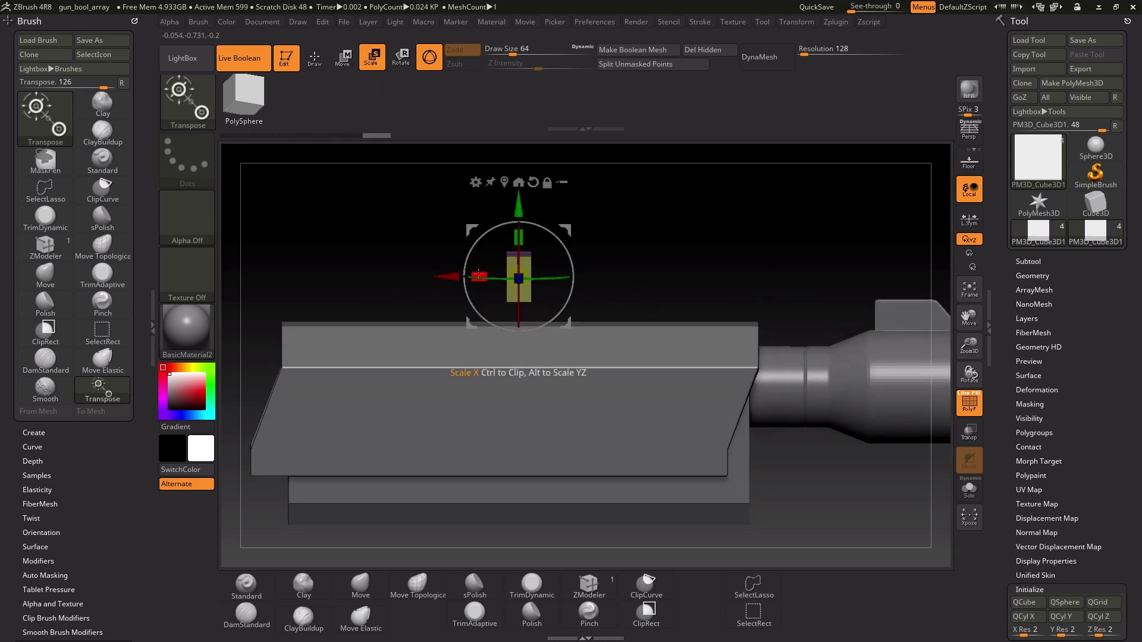
{"action": "left_click_drag", "start_coordinate": [518, 206], "coordinate": [322, 242]}
{"action": "left_click_drag", "start_coordinate": [518, 269], "coordinate": [446, 273]}
{"action": "left_click_drag", "start_coordinate": [280, 308], "coordinate": [294, 307]}
{"action": "left_click_drag", "start_coordinate": [502, 304], "coordinate": [642, 332]}
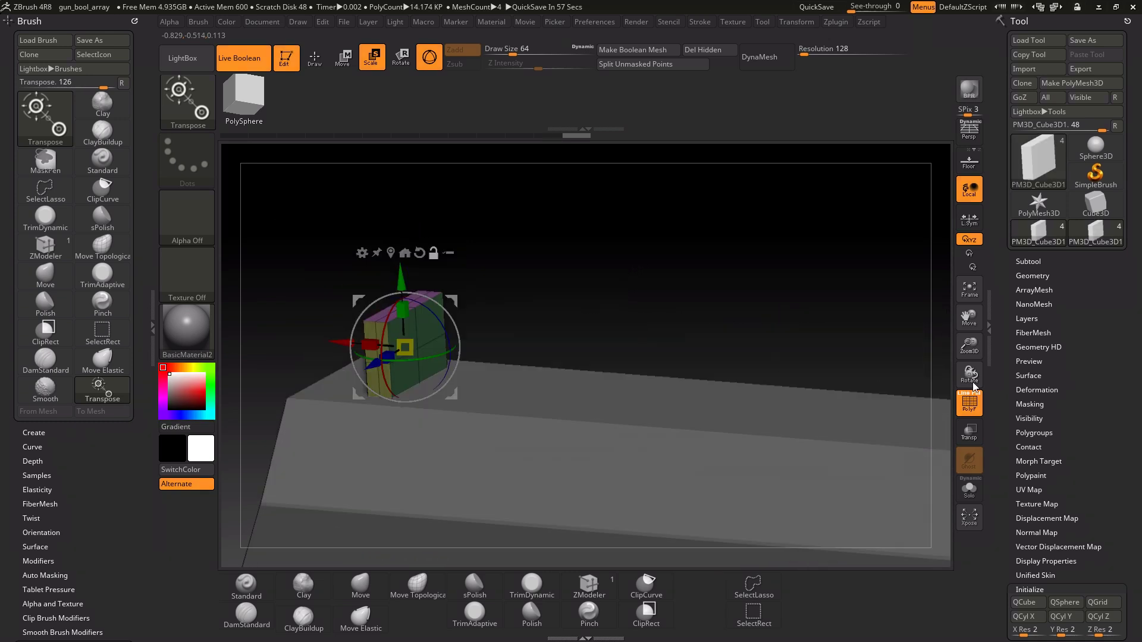
Step: Turn the block into an Array Mesh and space its copies along X with an X Amount of about 15.9
{"action": "left_click", "coordinate": [1043, 290]}
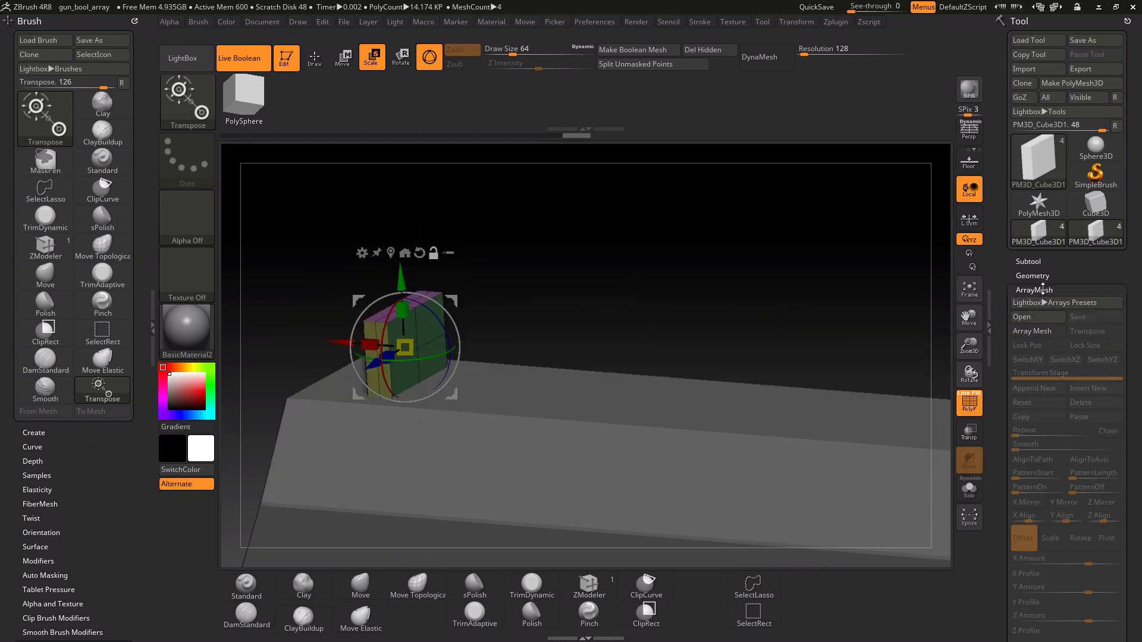
{"action": "left_click", "coordinate": [1045, 334]}
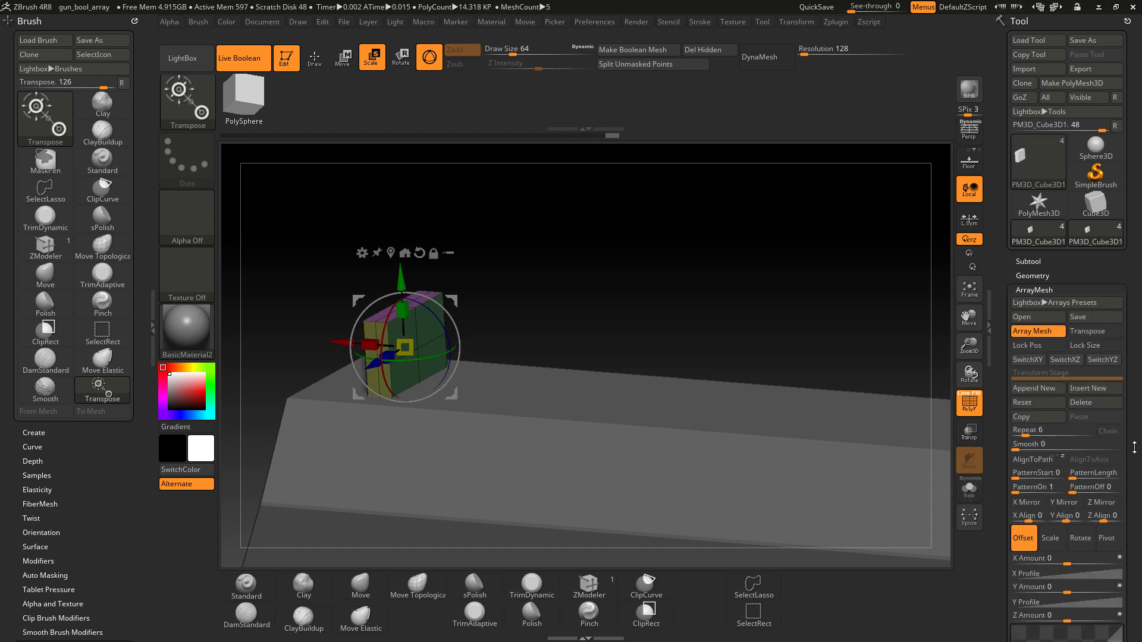
{"action": "left_click_drag", "start_coordinate": [1134, 448], "coordinate": [1139, 377]}
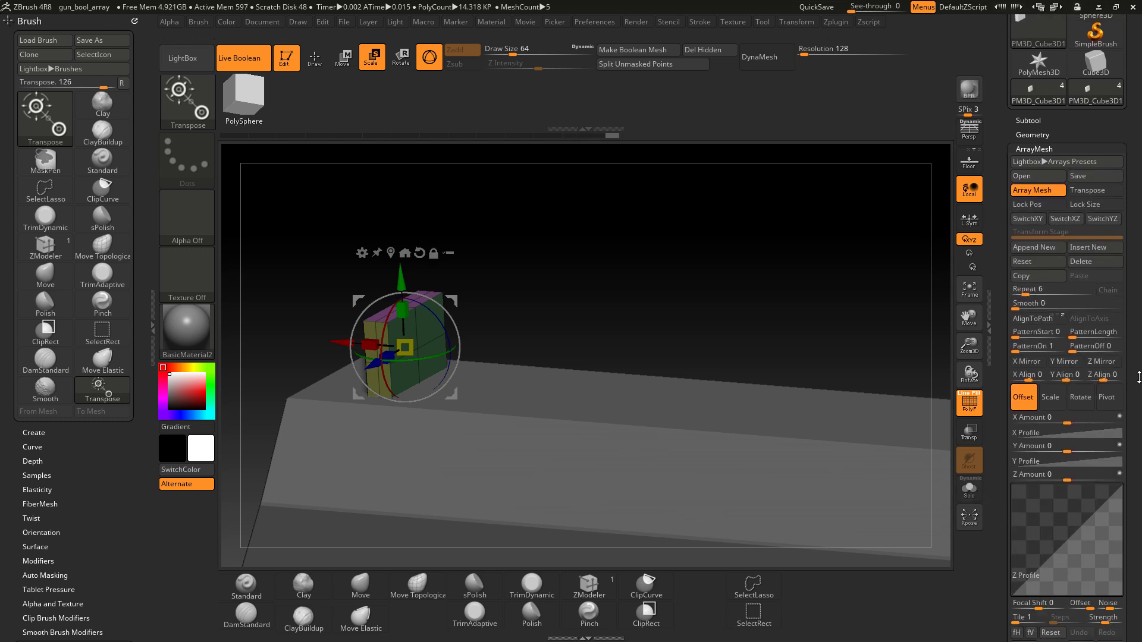
{"action": "left_click_drag", "start_coordinate": [1068, 423], "coordinate": [1107, 423]}
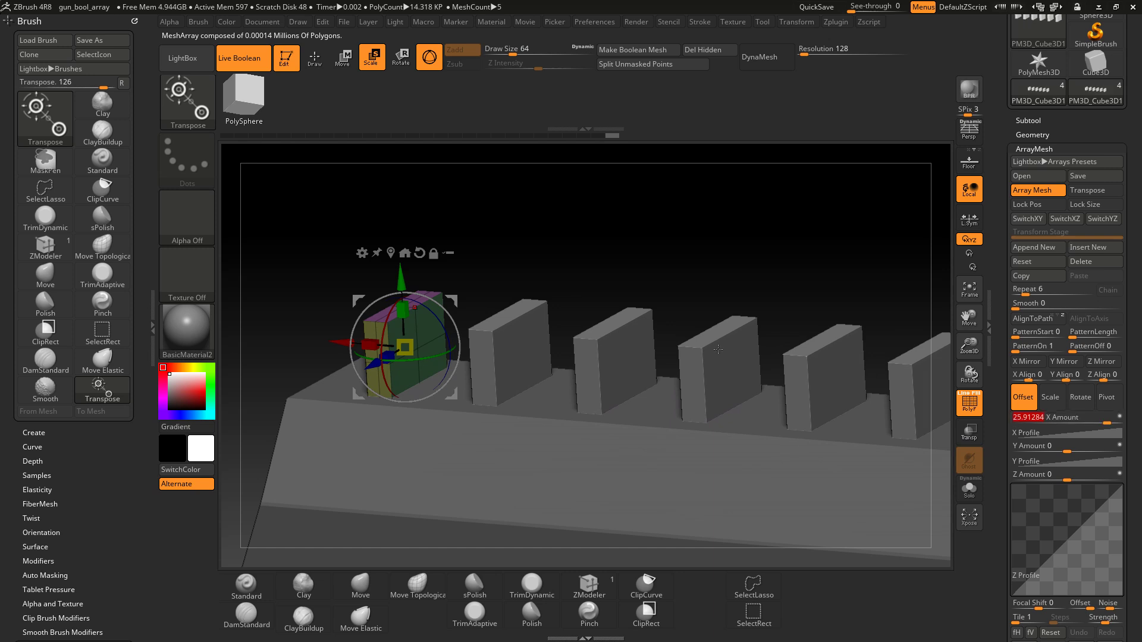
{"action": "left_click_drag", "start_coordinate": [784, 282], "coordinate": [664, 250]}
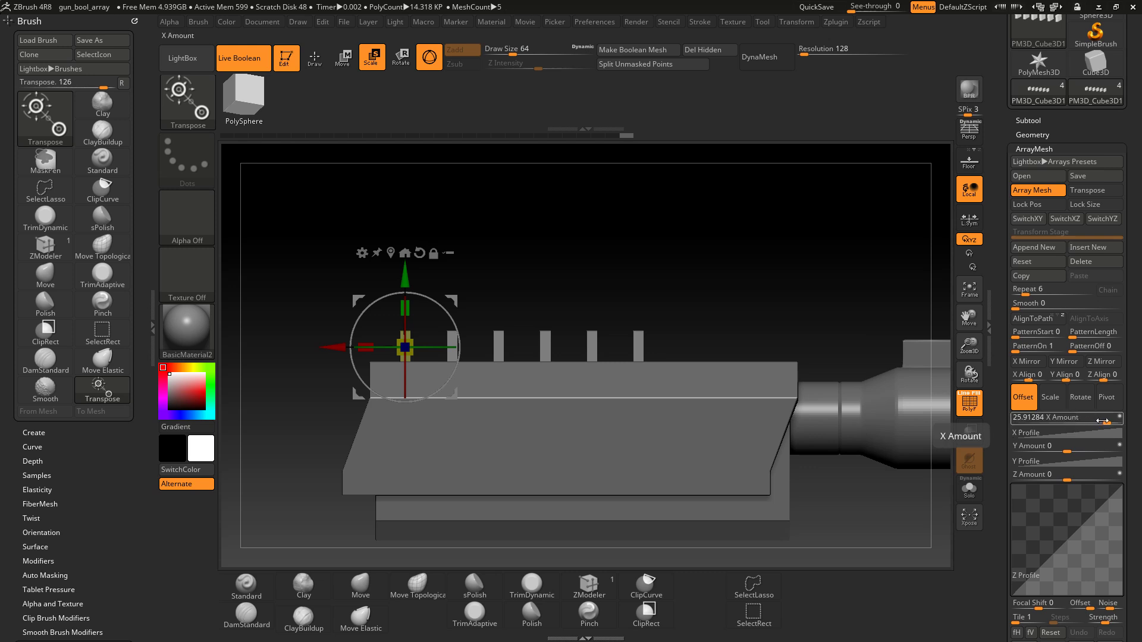
{"action": "left_click_drag", "start_coordinate": [1104, 421], "coordinate": [1104, 421]}
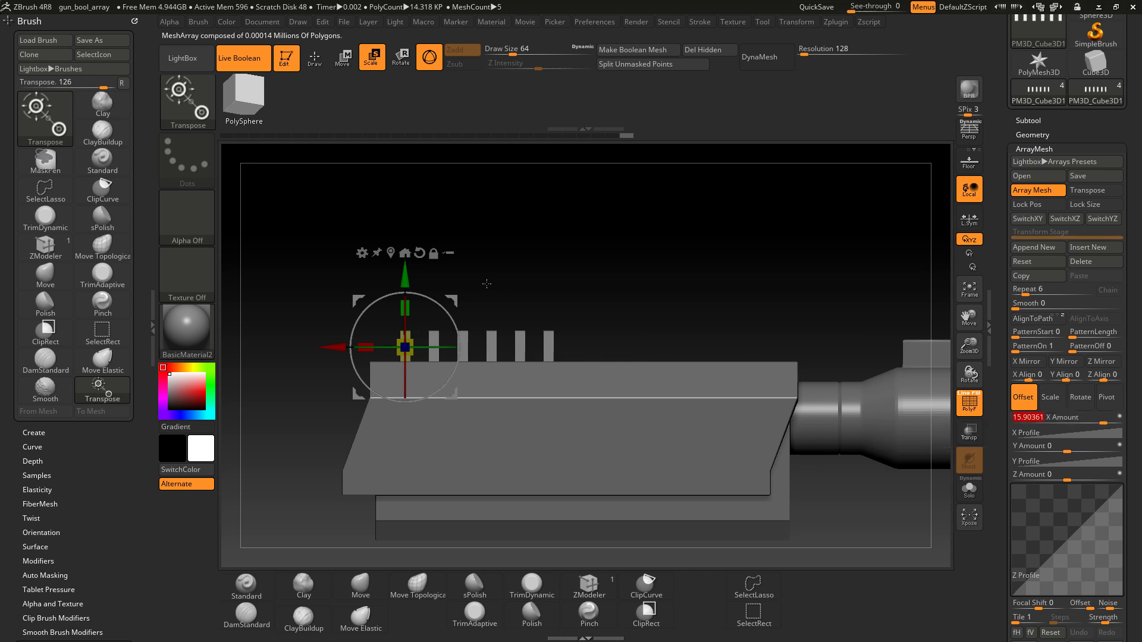
Step: Flatten and lower the source block onto the cover, and set the array to 16 repeats with an X Amount of about 37.64
{"action": "left_click_drag", "start_coordinate": [407, 307], "coordinate": [406, 322]}
{"action": "left_click_drag", "start_coordinate": [403, 283], "coordinate": [404, 295]}
{"action": "left_click_drag", "start_coordinate": [1025, 295], "coordinate": [1031, 295]}
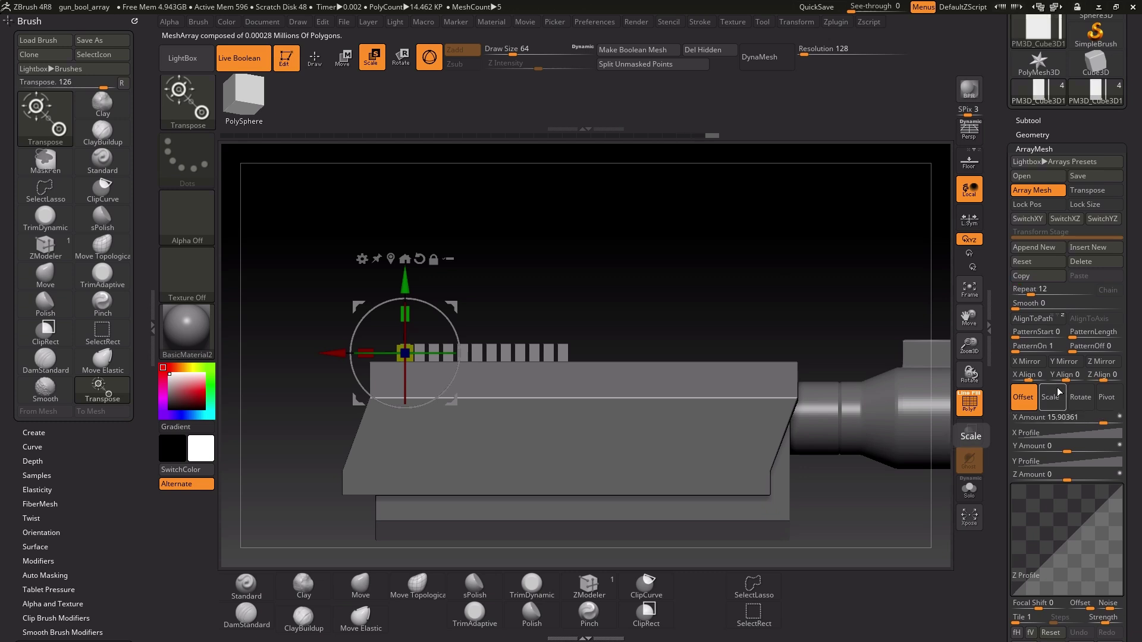
{"action": "mouse_move", "coordinate": [1098, 417]}
{"action": "left_mouse_down"}
{"action": "mouse_move", "coordinate": [1062, 420]}
{"action": "mouse_move", "coordinate": [1107, 417]}
{"action": "left_mouse_up"}
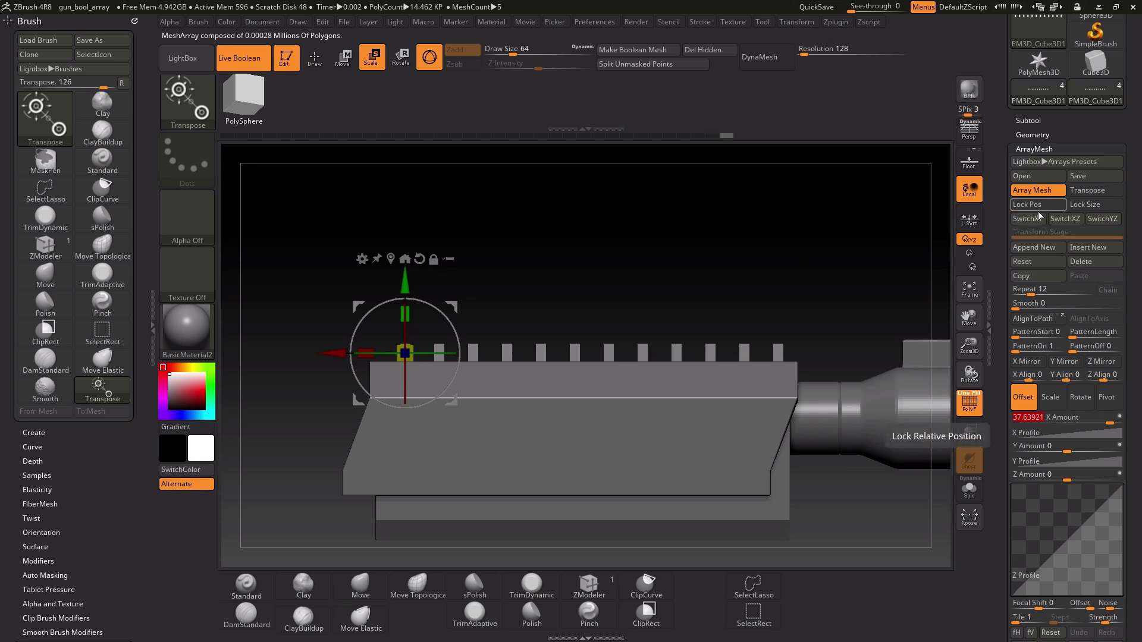
{"action": "left_click", "coordinate": [1033, 294]}
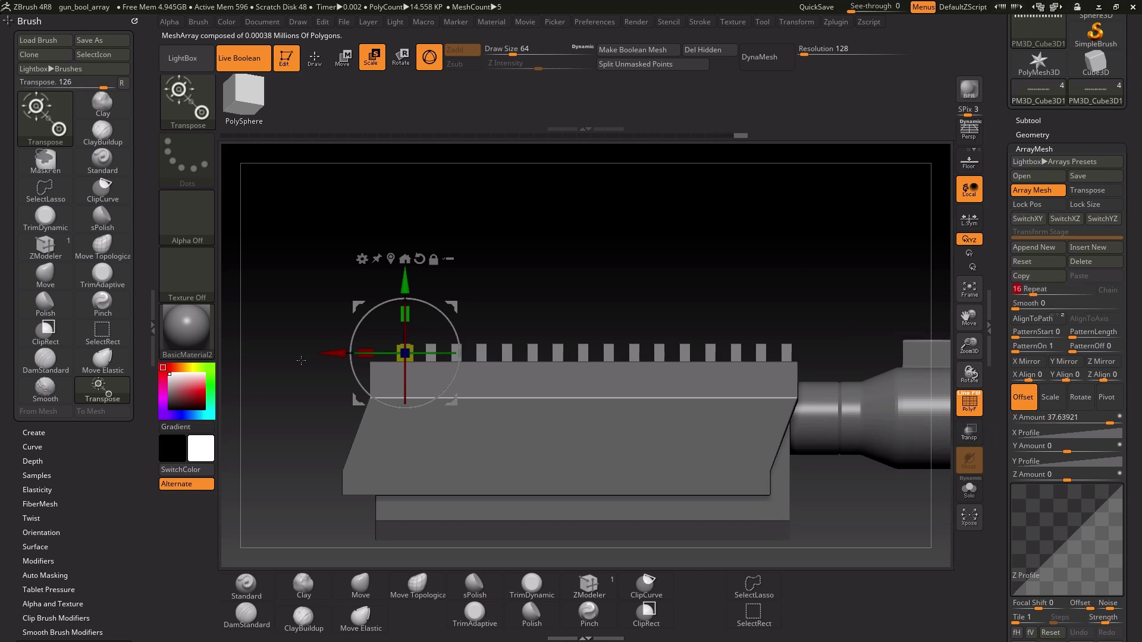
Step: Nudge the block array lengthwise and vertically so it sits on the top cover as a rail
{"action": "left_click_drag", "start_coordinate": [333, 352], "coordinate": [331, 353]}
{"action": "left_click_drag", "start_coordinate": [403, 280], "coordinate": [403, 282]}
{"action": "left_click_drag", "start_coordinate": [332, 355], "coordinate": [325, 355]}
{"action": "left_click_drag", "start_coordinate": [521, 273], "coordinate": [546, 327], "text": "alt"}
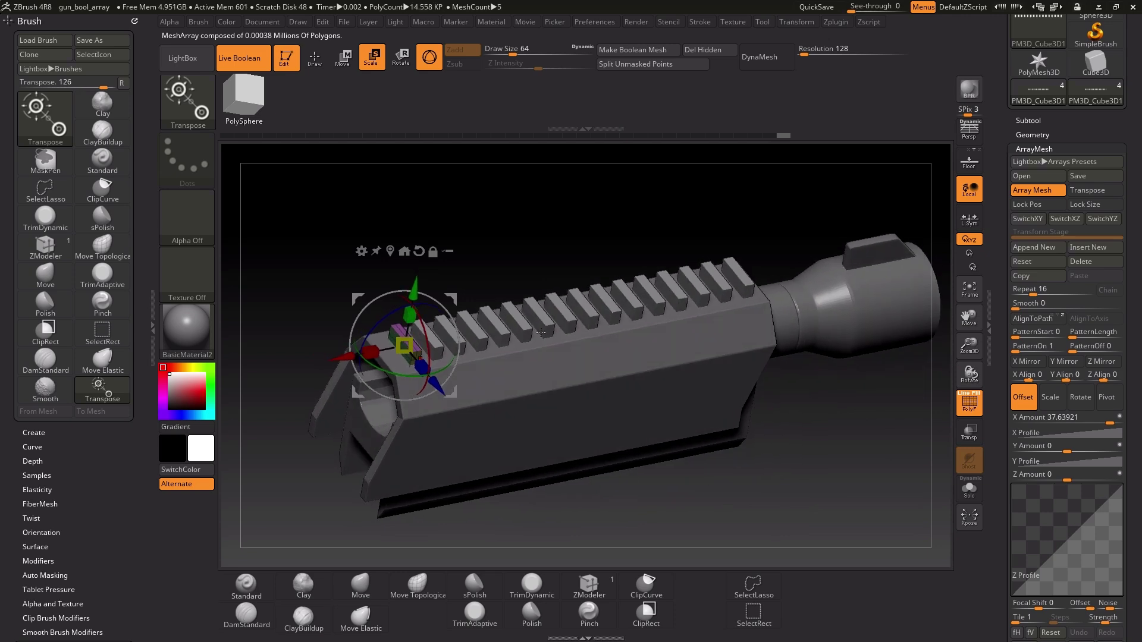
Step: Delete the crosswise middle edge loop of the first rail block with ZModeler
{"action": "left_click_drag", "start_coordinate": [616, 503], "coordinate": [535, 232]}
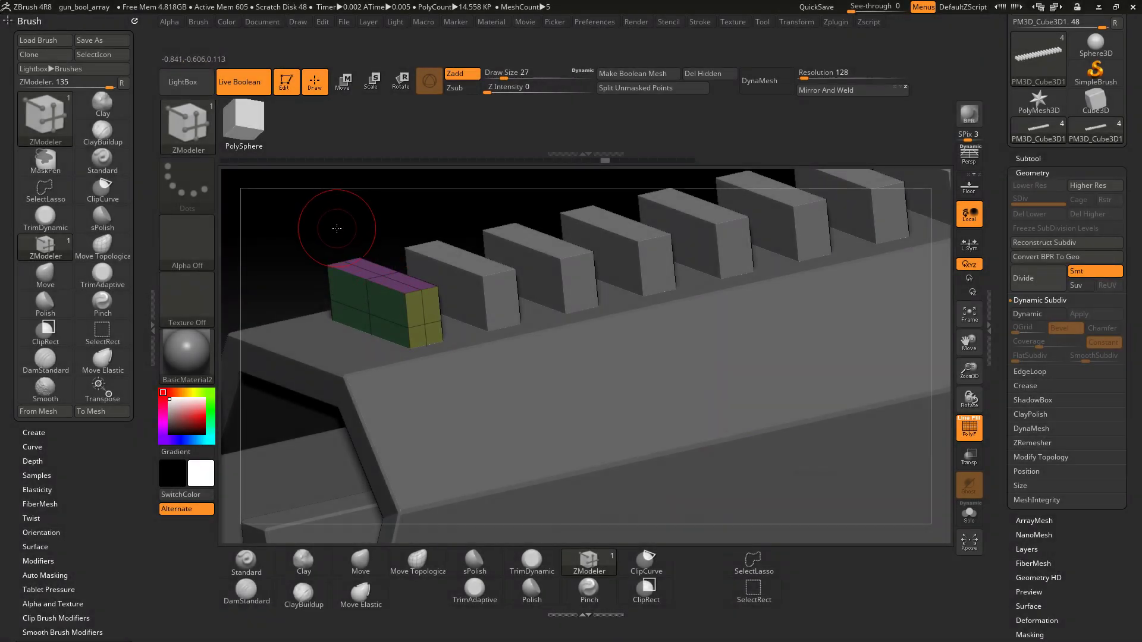
{"action": "left_click_drag", "start_coordinate": [335, 227], "coordinate": [350, 238]}
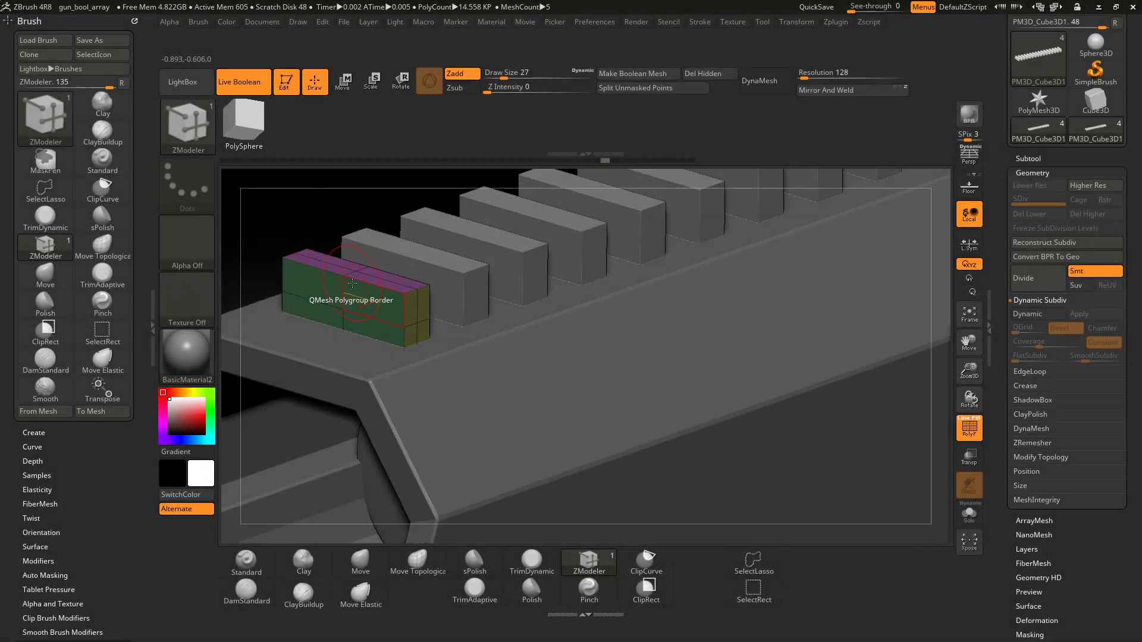
{"action": "key", "text": "space"}
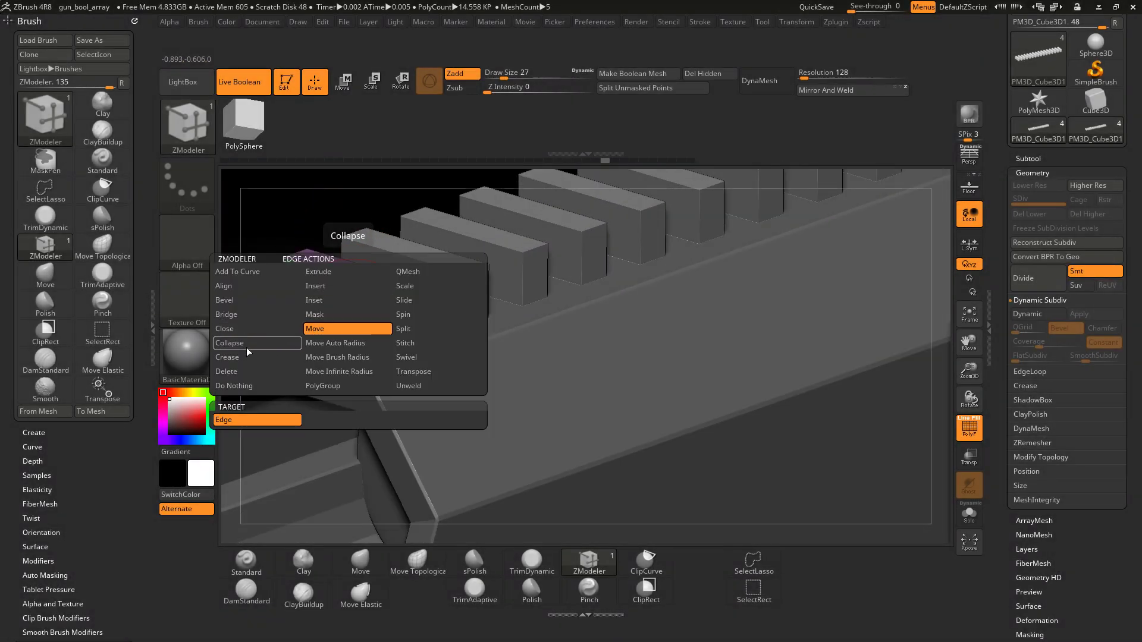
{"action": "left_click", "coordinate": [337, 357]}
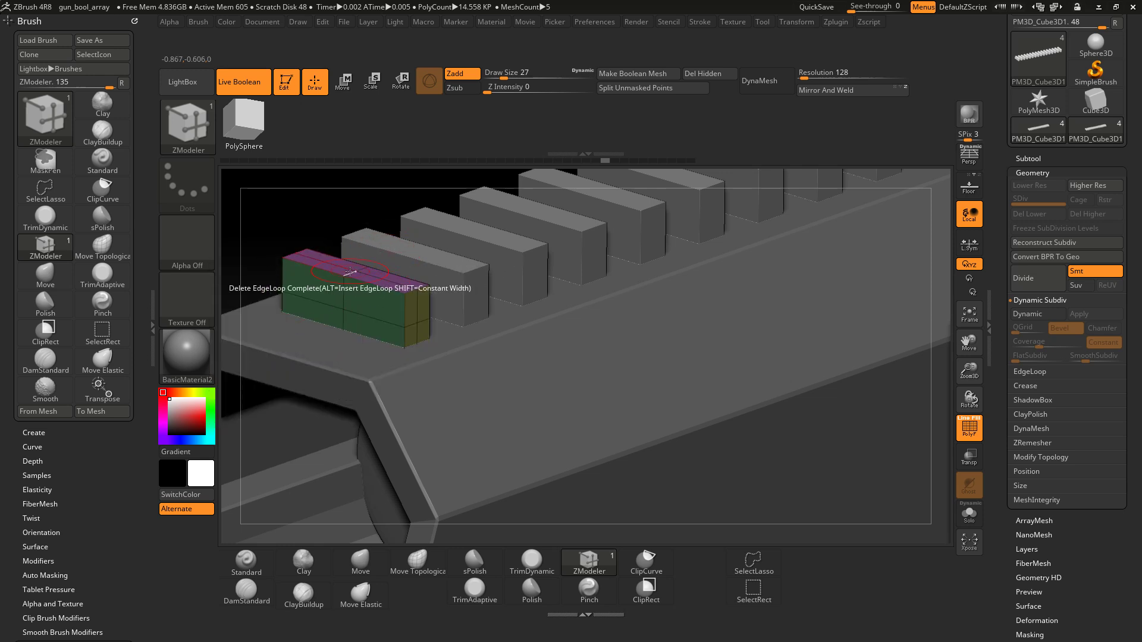
{"action": "key", "text": "space"}
{"action": "key", "text": "space"}
Step: Insert two edge loops dividing the first block into three sections and push the middle section inward with QMesh
{"action": "key", "text": "space"}
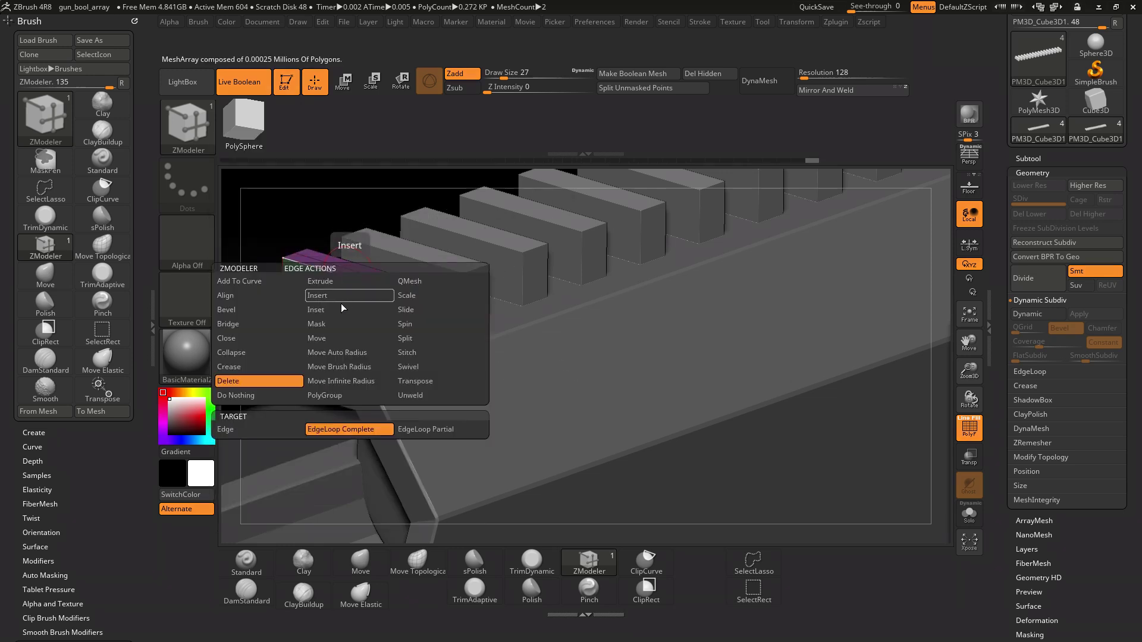
{"action": "left_click", "coordinate": [351, 283]}
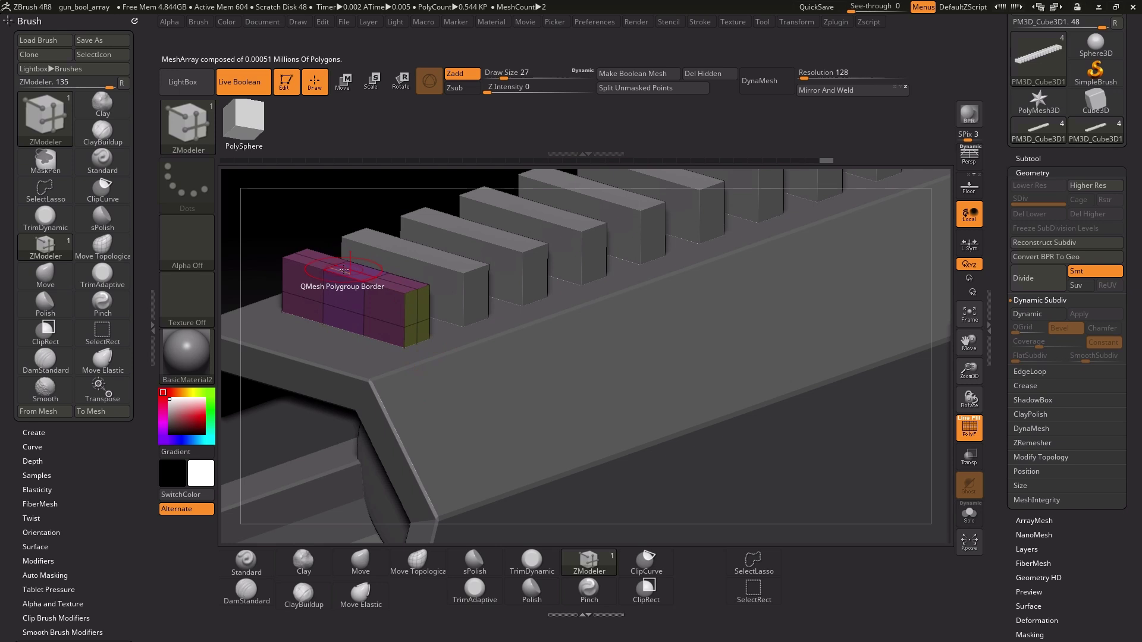
{"action": "left_click_drag", "start_coordinate": [345, 270], "coordinate": [342, 280]}
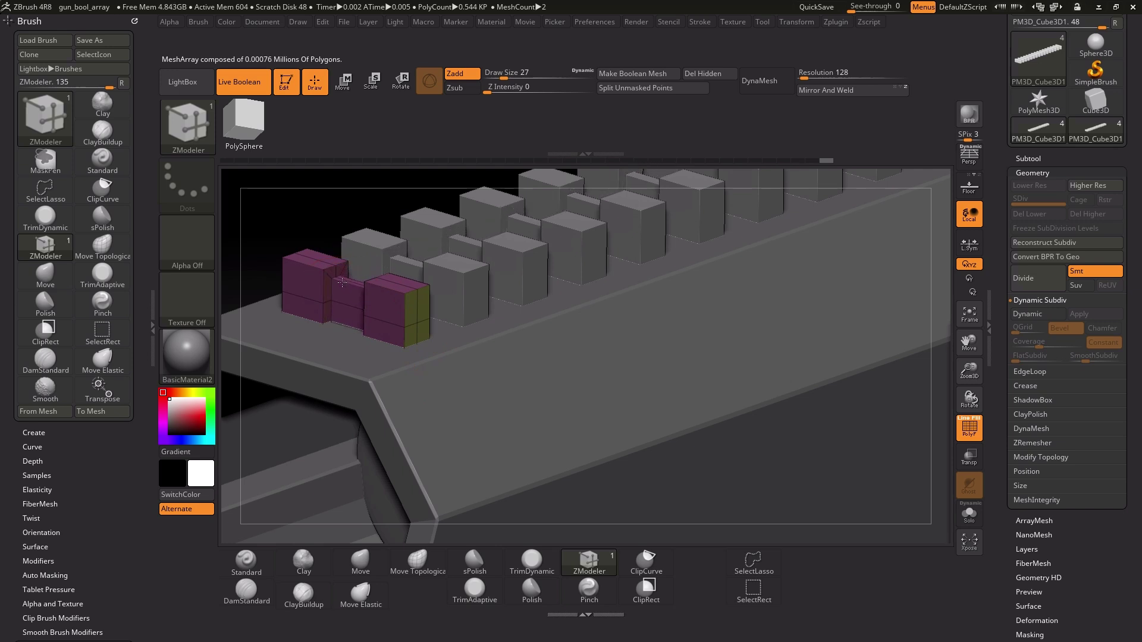
{"action": "left_click_drag", "start_coordinate": [308, 228], "coordinate": [309, 236]}
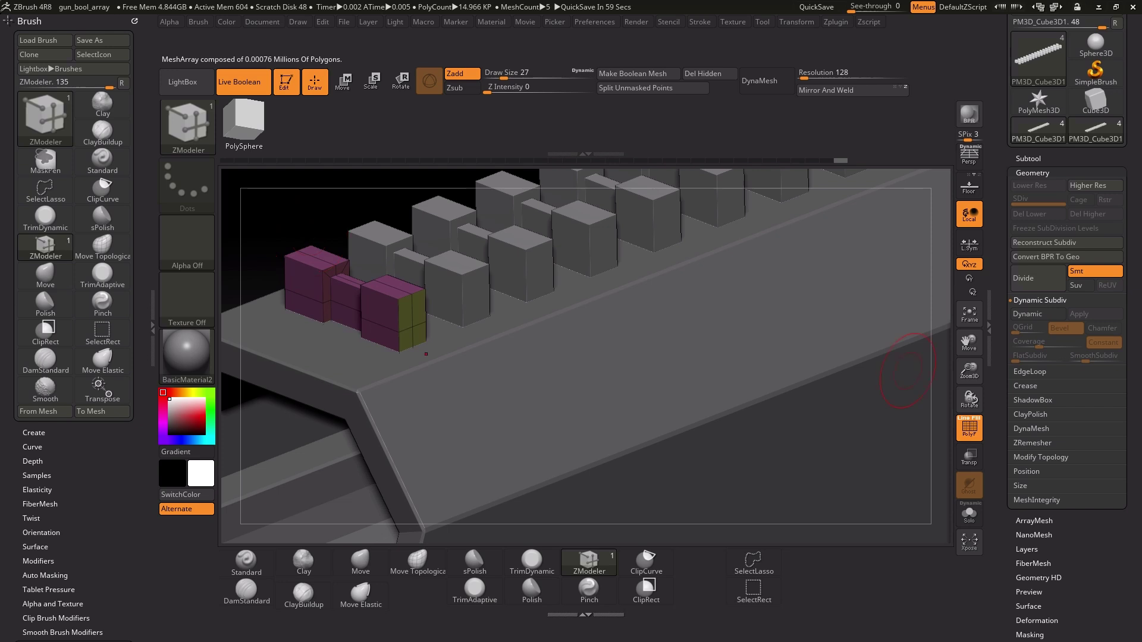
Step: Enable Dynamic Subdivision on the rail blocks with QGrid 3, Bevel and a Coverage of 0.0133
{"action": "left_click", "coordinate": [1032, 315]}
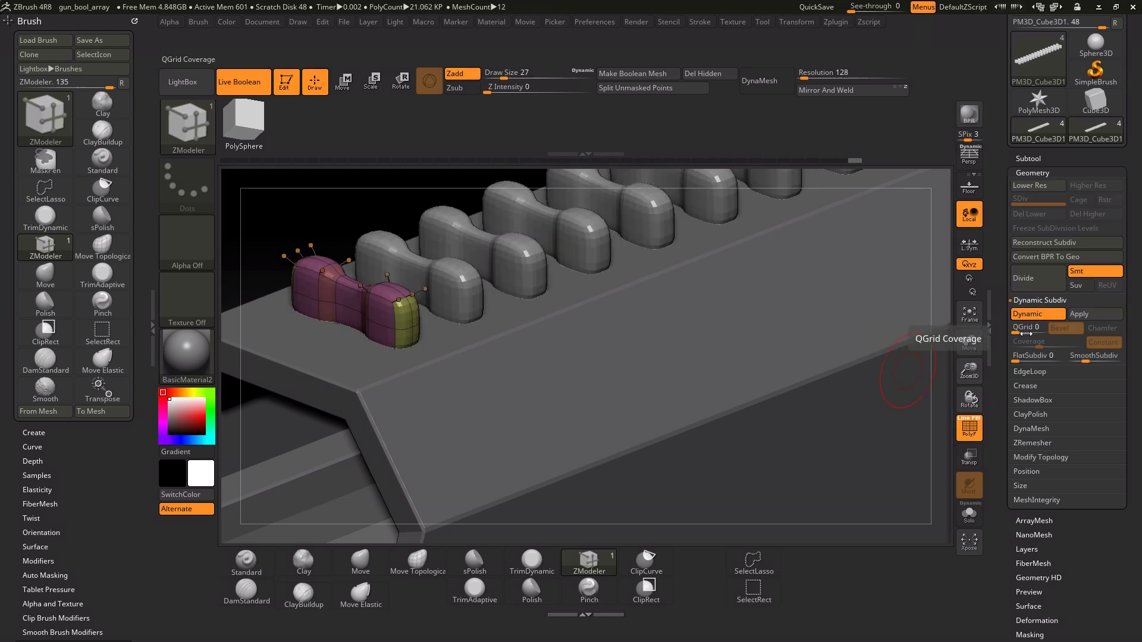
{"action": "left_click", "coordinate": [1016, 334]}
{"action": "left_click_drag", "start_coordinate": [1016, 334], "coordinate": [1022, 334]}
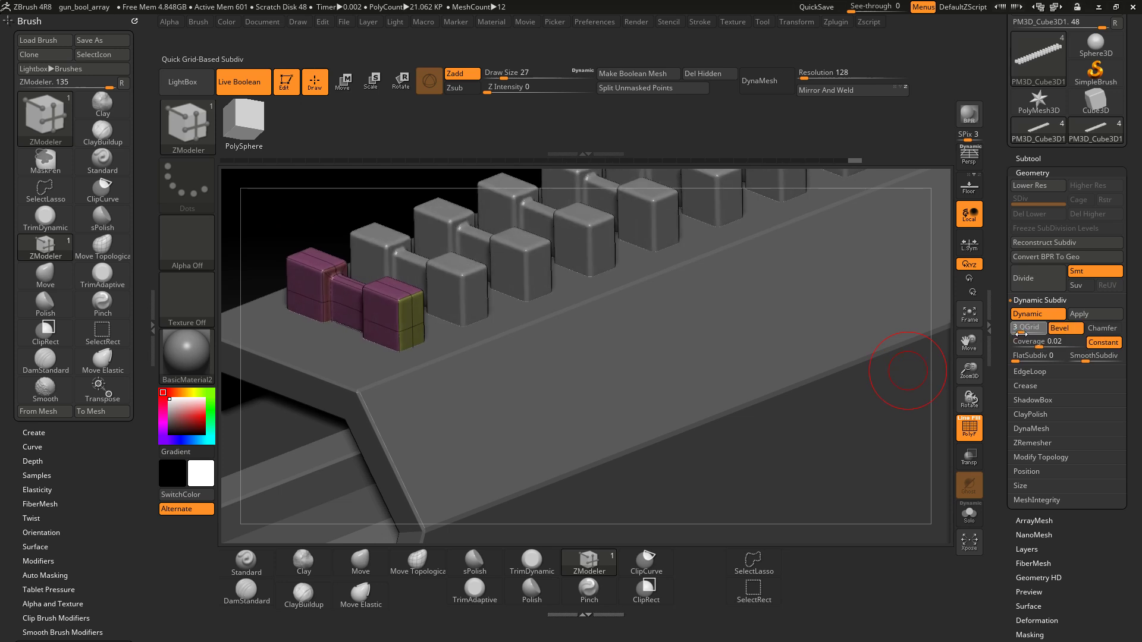
{"action": "left_click_drag", "start_coordinate": [1041, 346], "coordinate": [1036, 353]}
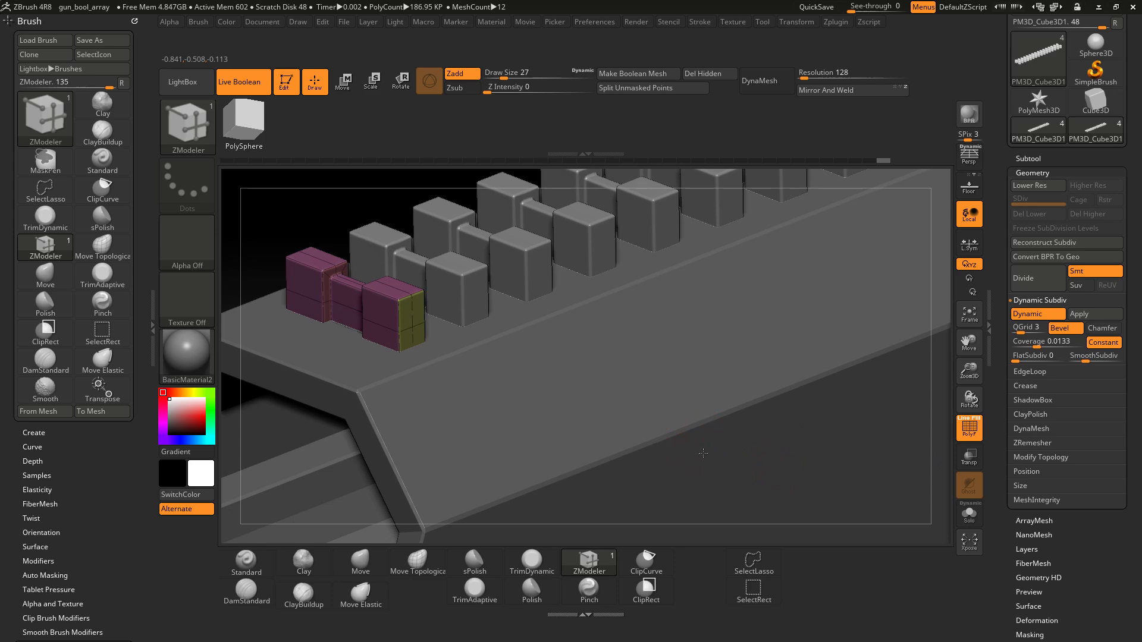
Step: Bevel the upper front edge of the first rail block with ZModeler and hide the polyframe
{"action": "left_click_drag", "start_coordinate": [292, 225], "coordinate": [327, 224]}
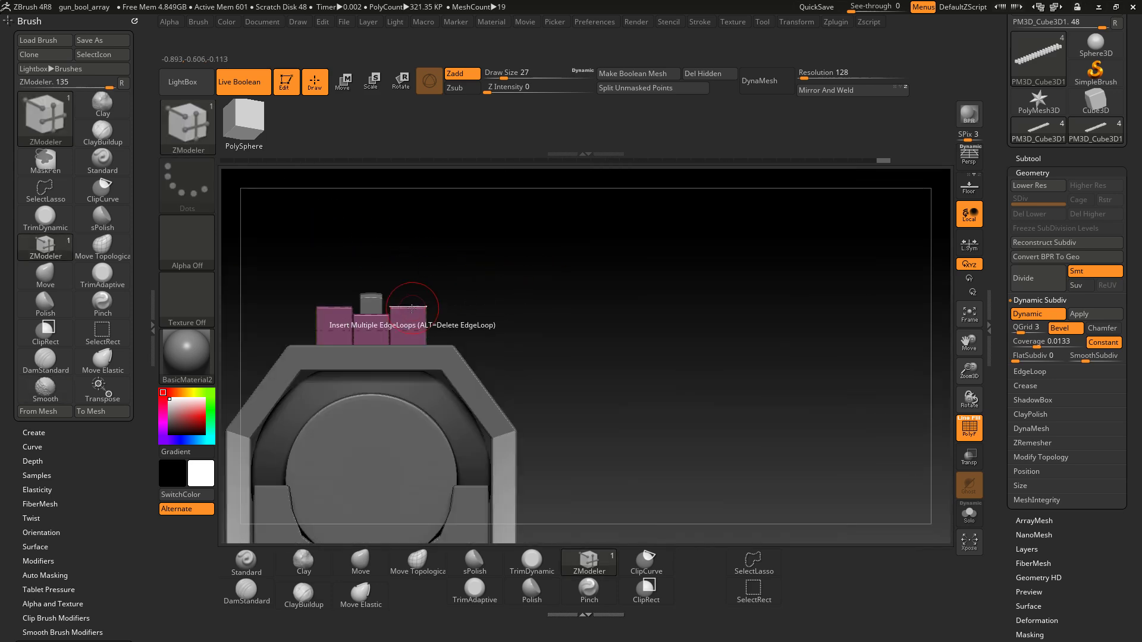
{"action": "key", "text": "space"}
{"action": "left_click", "coordinate": [398, 339]}
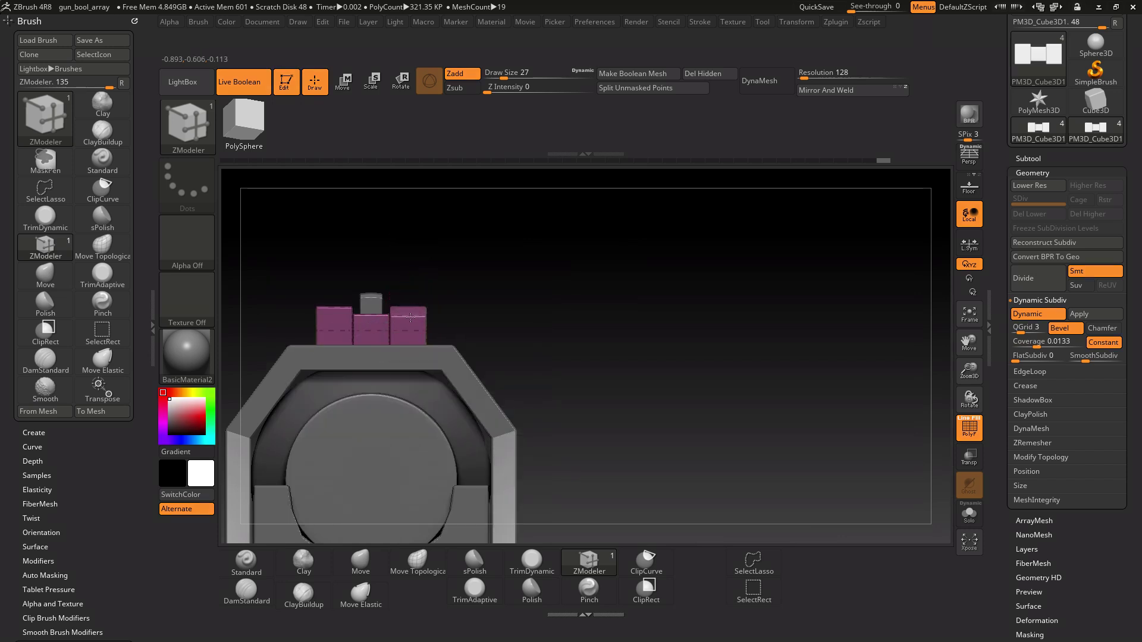
{"action": "key", "text": "shift+f"}
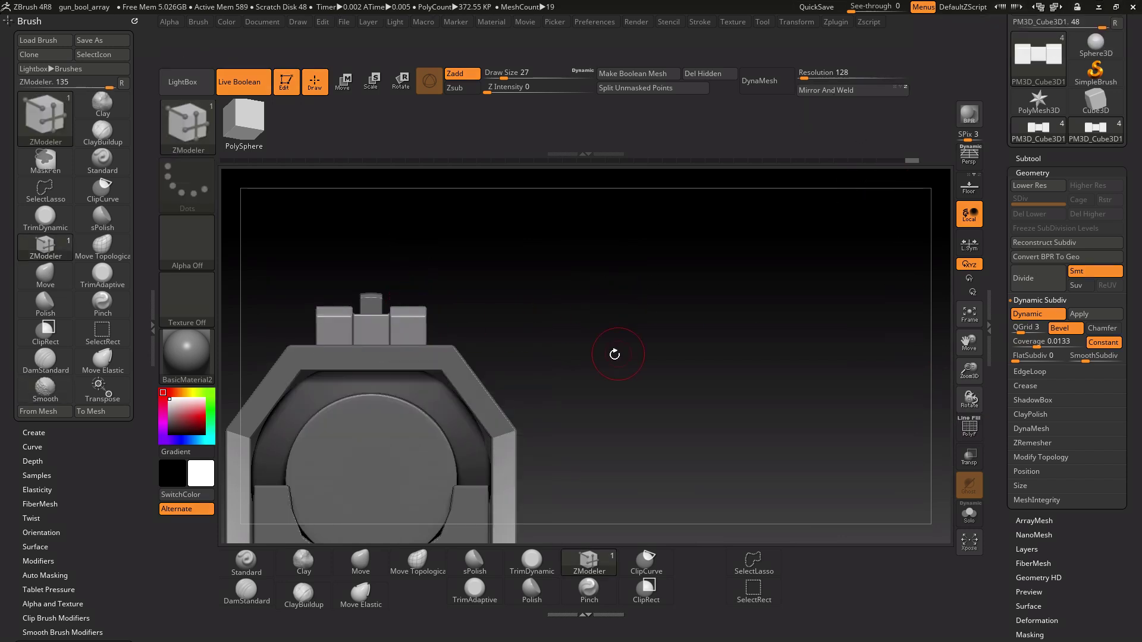
{"action": "left_click_drag", "start_coordinate": [563, 367], "coordinate": [756, 401]}
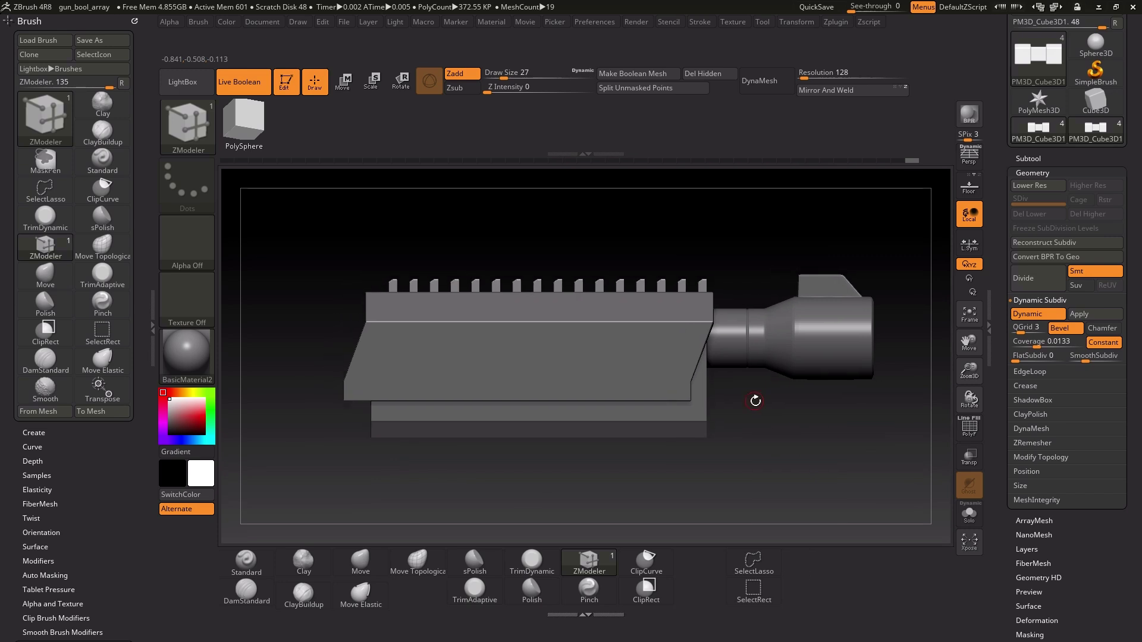
Step: Append a Cube3D as a new subtool to the gun model
{"action": "left_click", "coordinate": [1039, 158]}
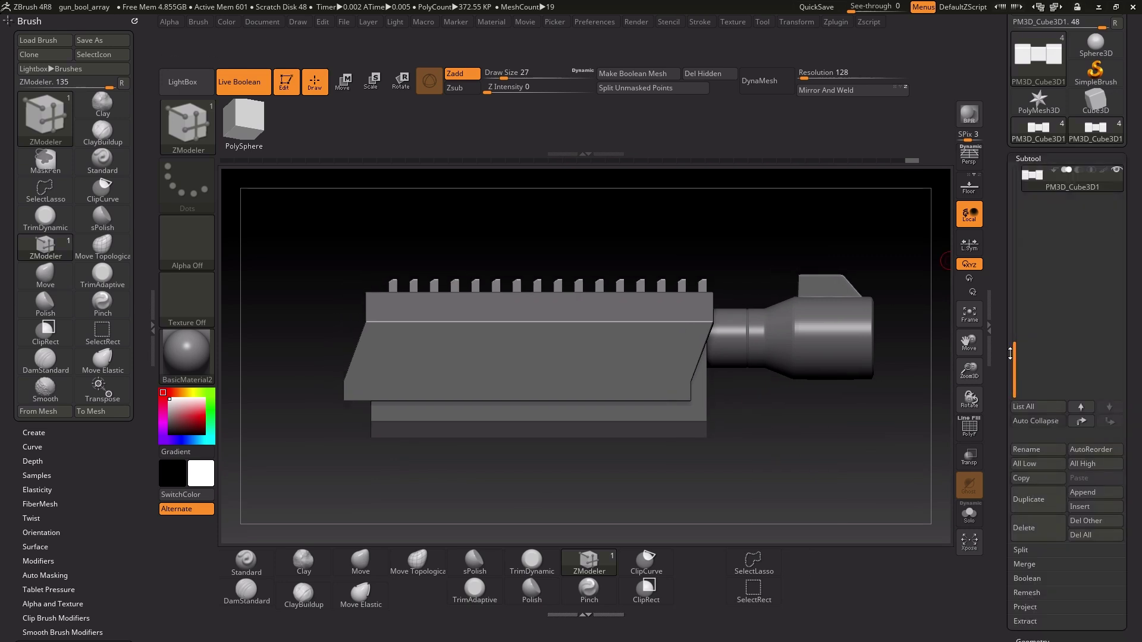
{"action": "left_click_drag", "start_coordinate": [1016, 359], "coordinate": [1015, 233]}
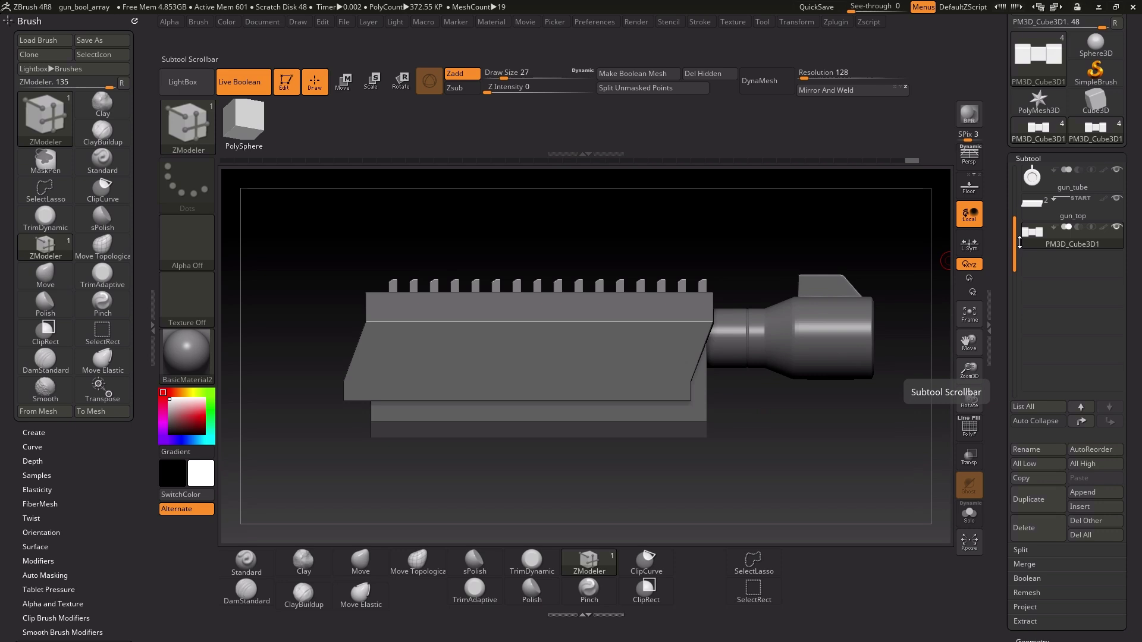
{"action": "left_click", "coordinate": [1083, 500]}
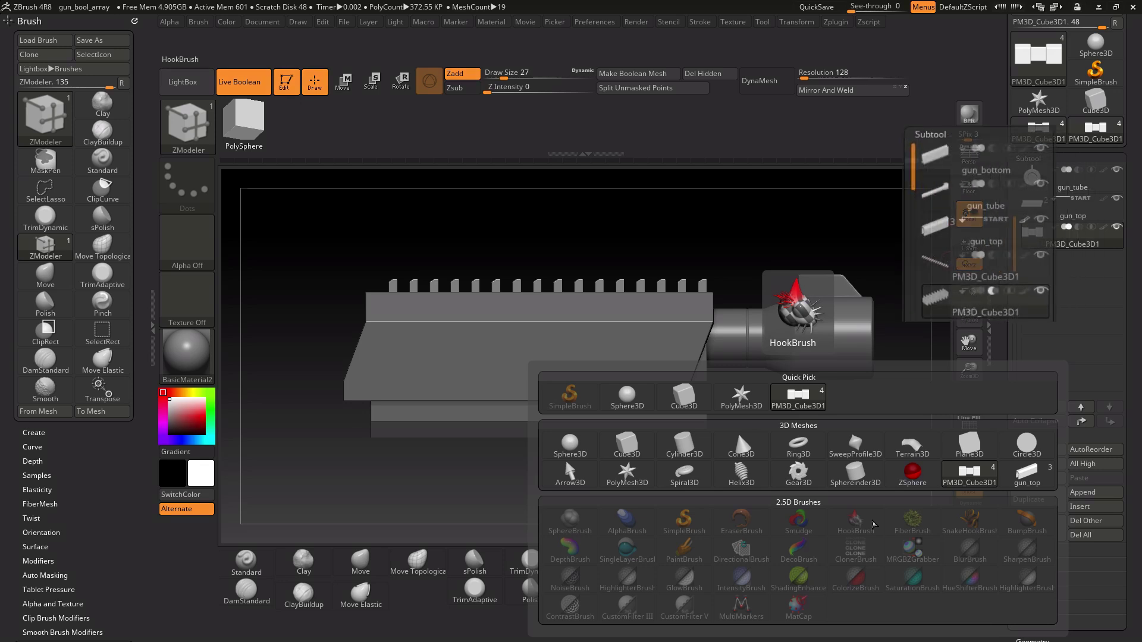
{"action": "left_click", "coordinate": [632, 449]}
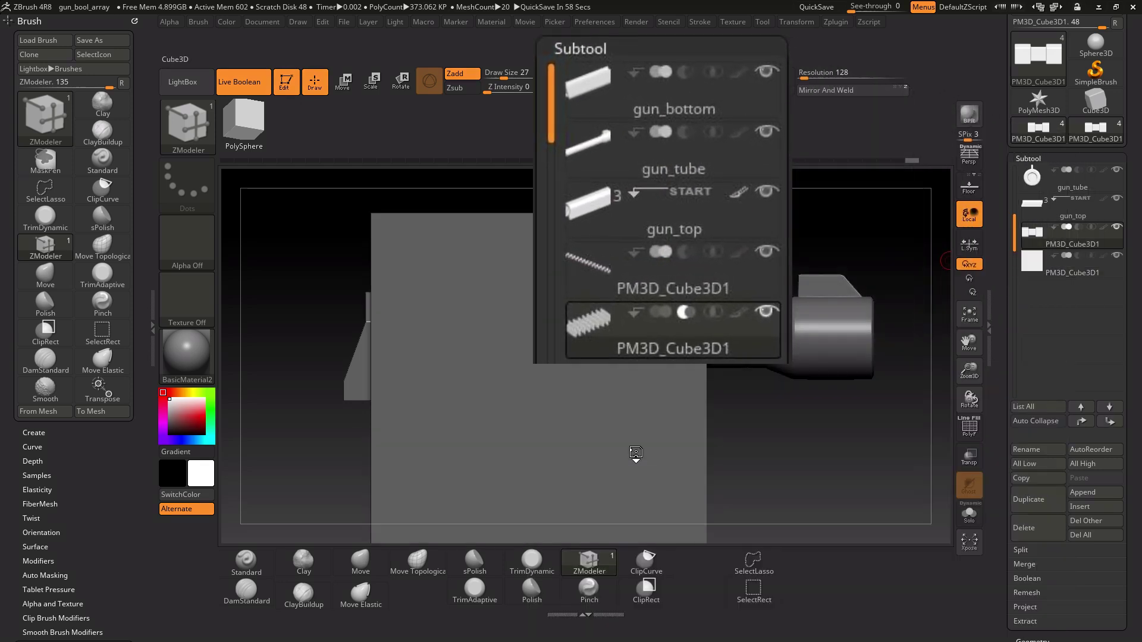
Step: Make the appended cube the active subtool and open its Initialize settings with the QCube resolution options
{"action": "scroll", "coordinate": [1132, 583], "scroll_direction": "down", "scroll_amount": 10}
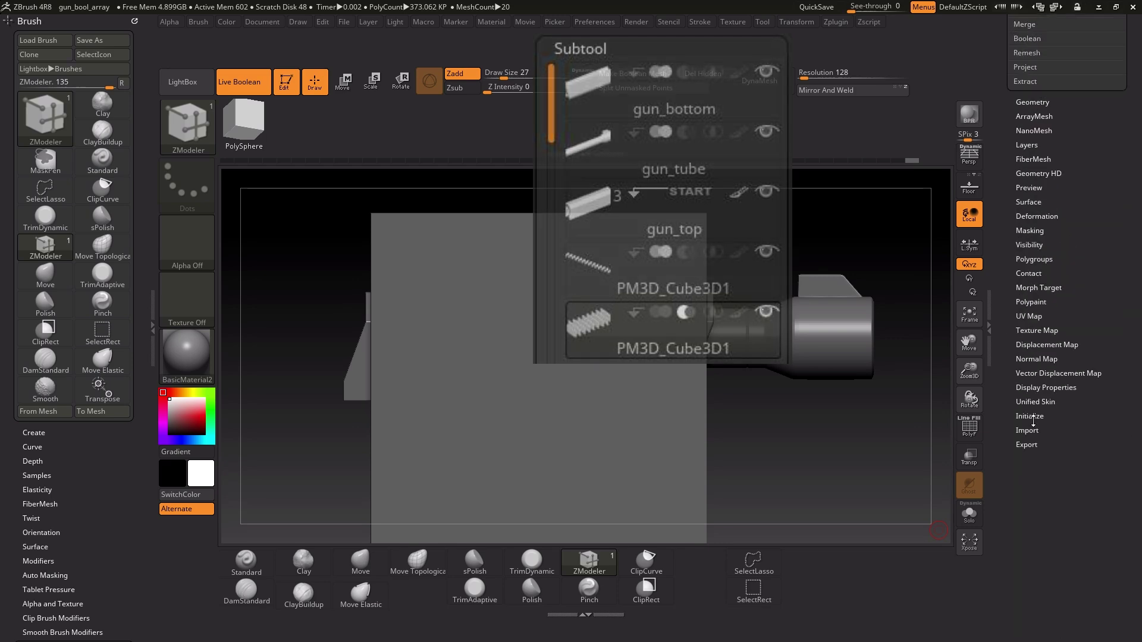
{"action": "left_click", "coordinate": [675, 409], "text": "alt"}
{"action": "scroll", "coordinate": [1110, 382], "scroll_direction": "down", "scroll_amount": 10}
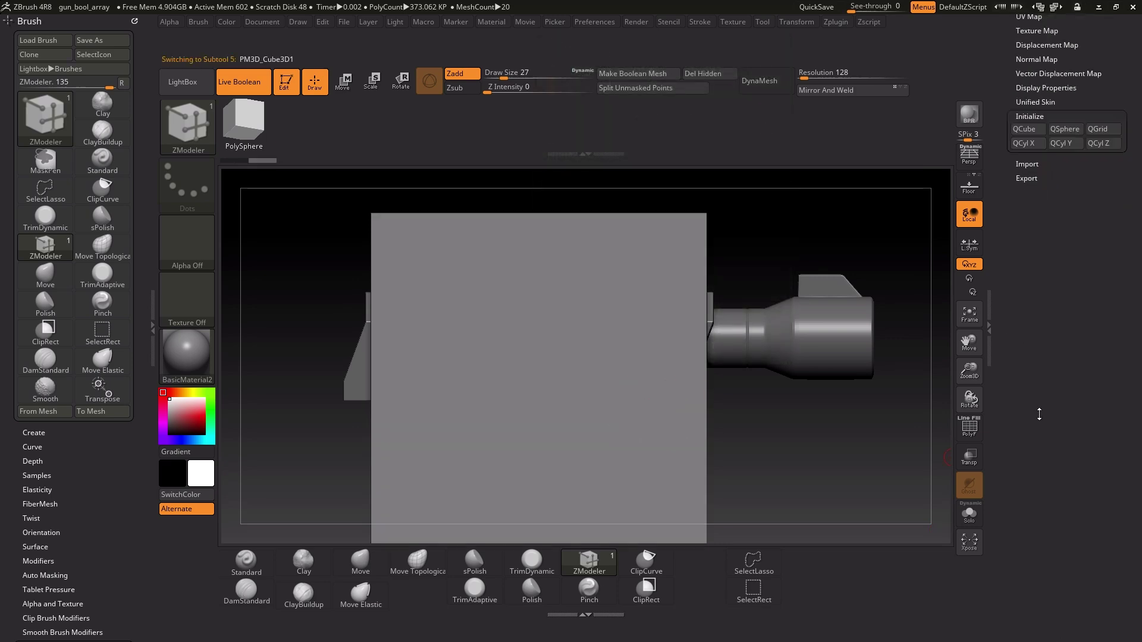
{"action": "scroll", "coordinate": [1110, 382], "scroll_direction": "up", "scroll_amount": 10}
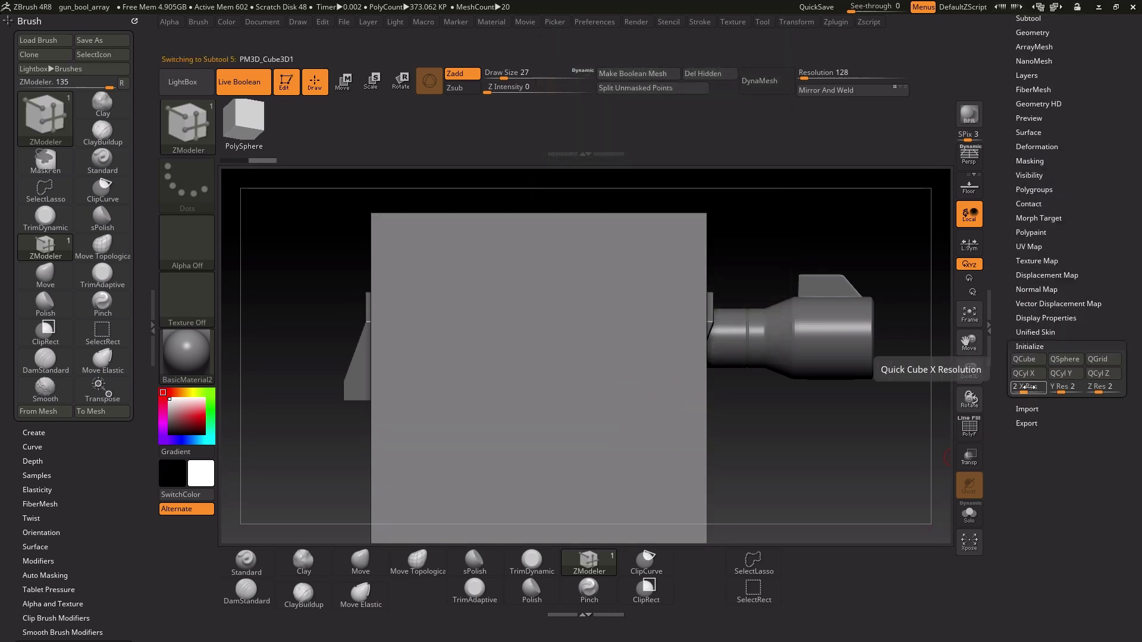